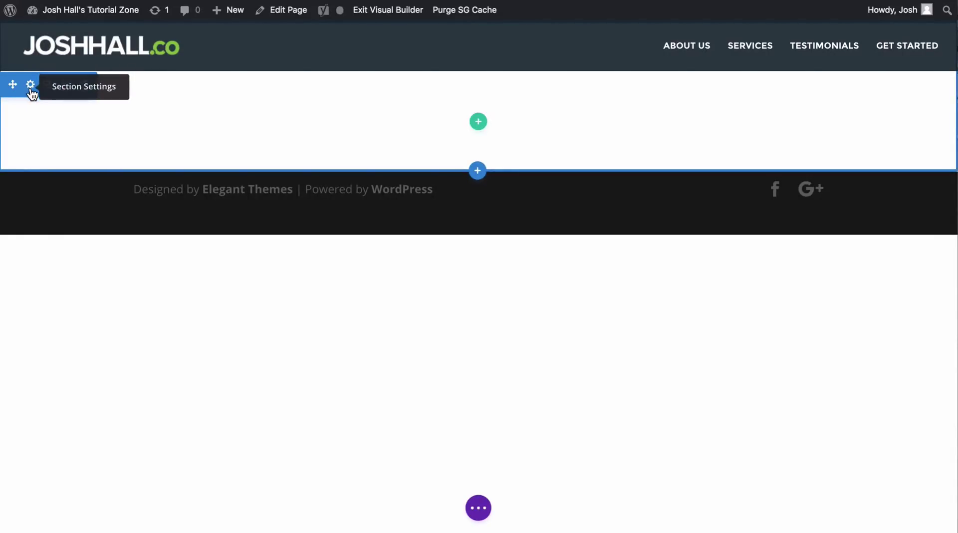
Step: Set the empty section's background video to bg.mp4 from the media library and save the section settings
click(31, 85)
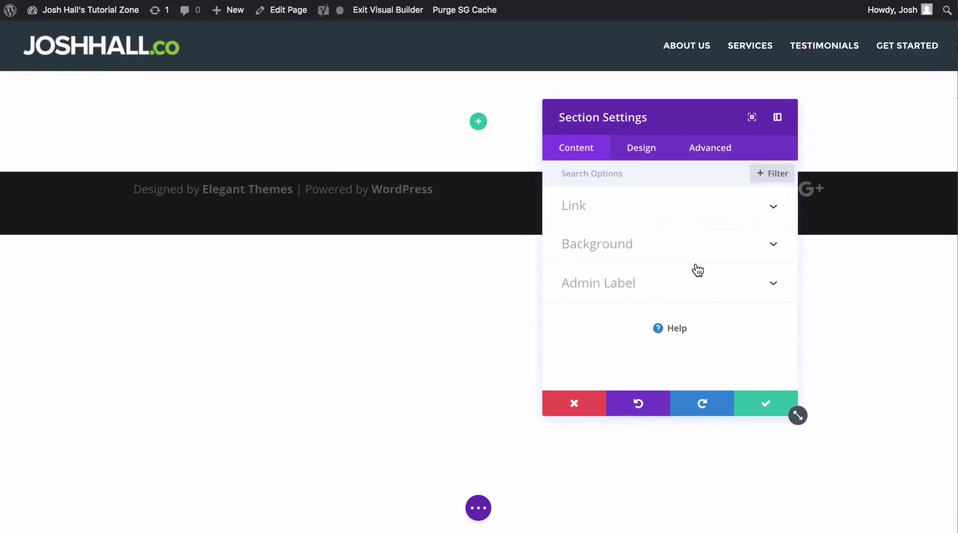
click(751, 232)
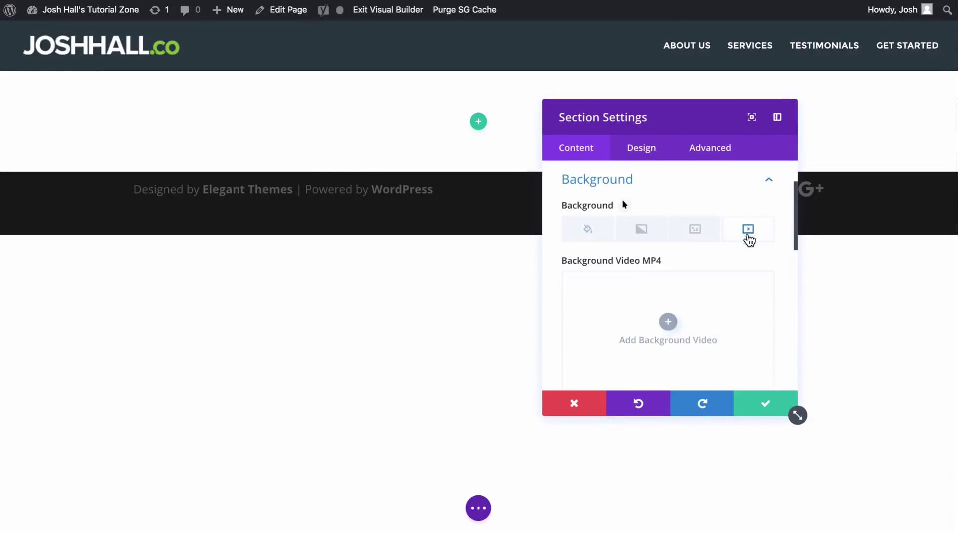
click(667, 315)
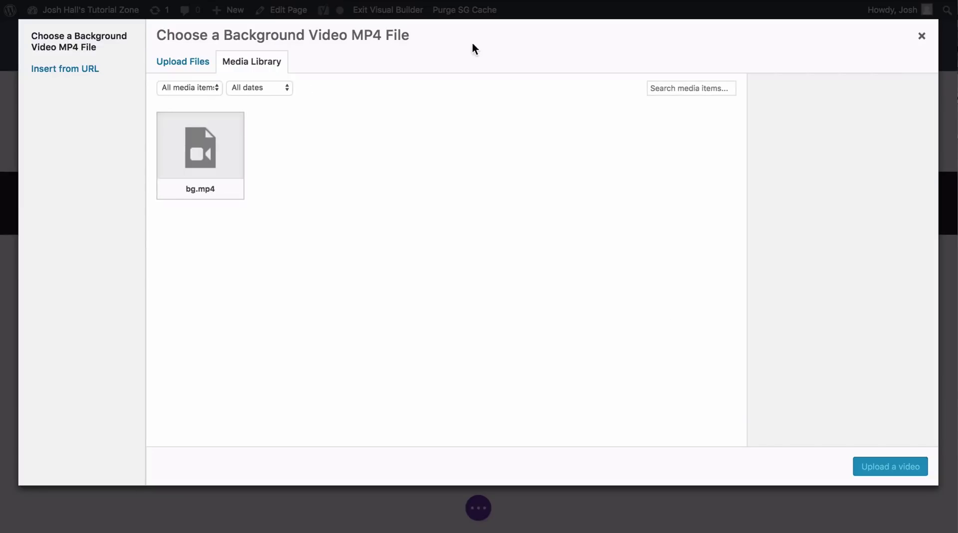
click(213, 150)
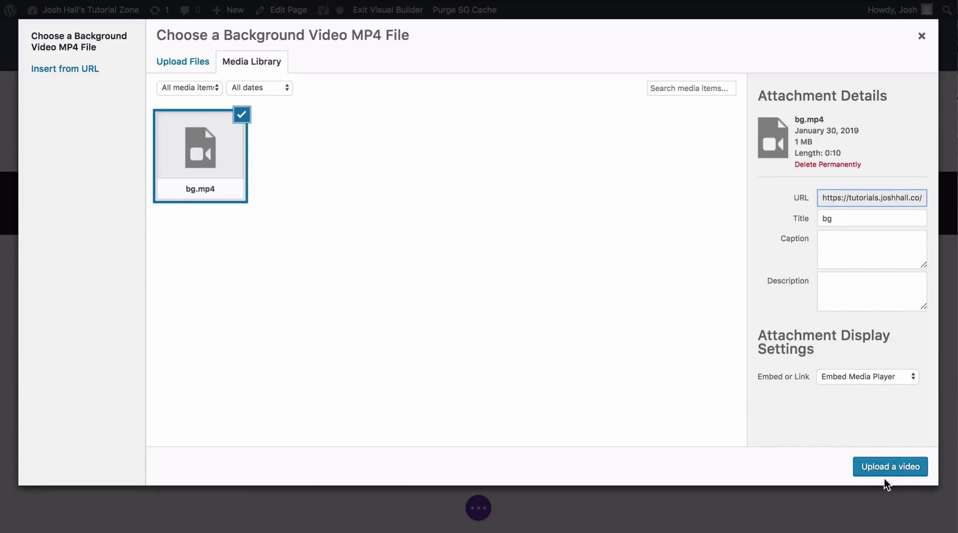
click(911, 467)
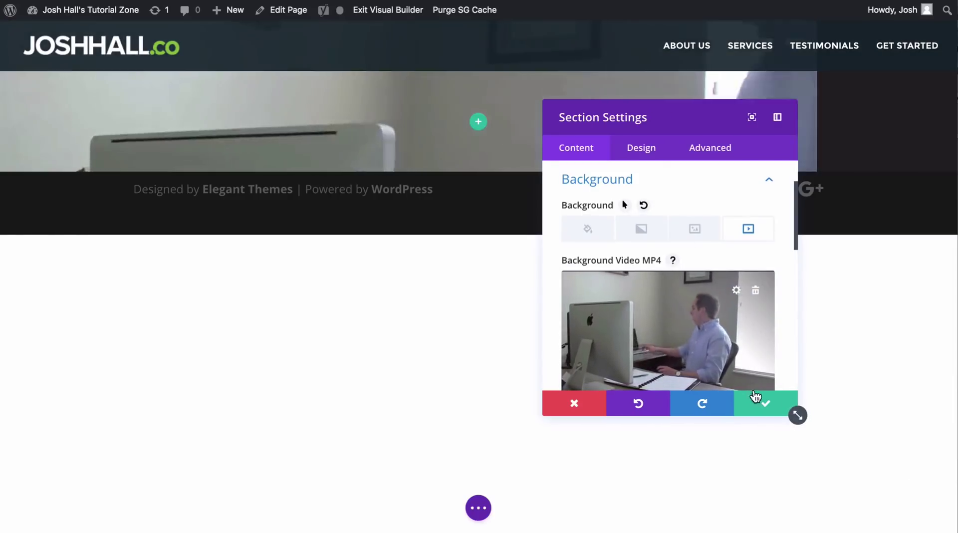
click(756, 399)
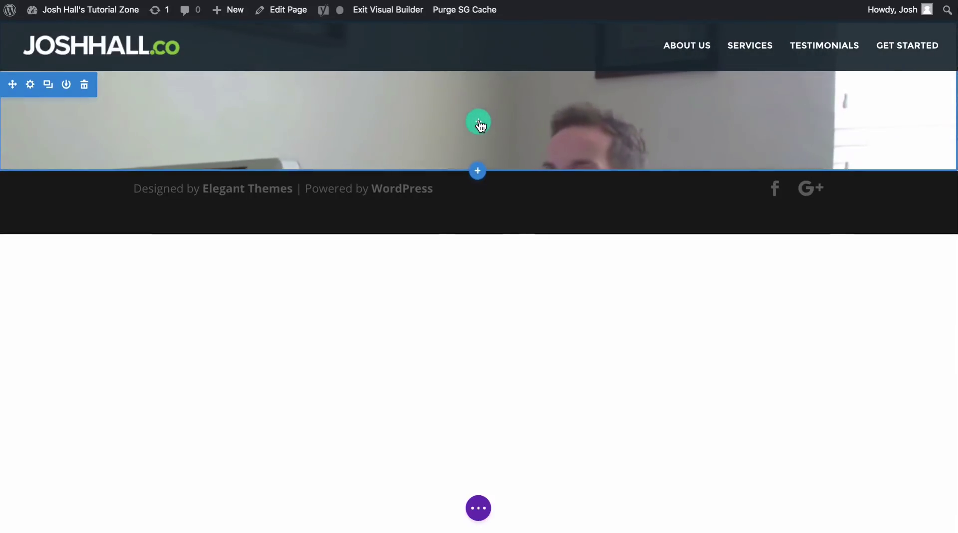
Step: Insert a single-column row in the video section and add an Image module to it
click(479, 123)
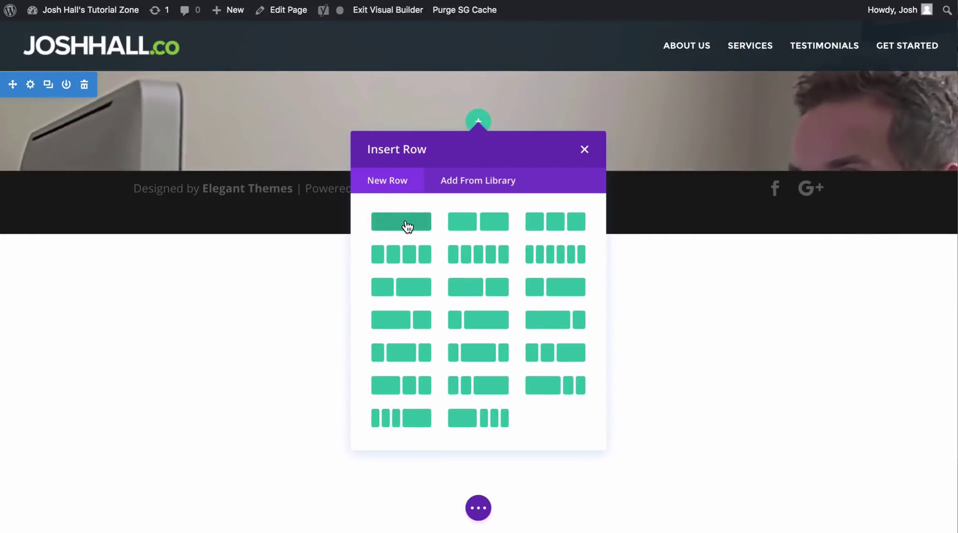
click(407, 223)
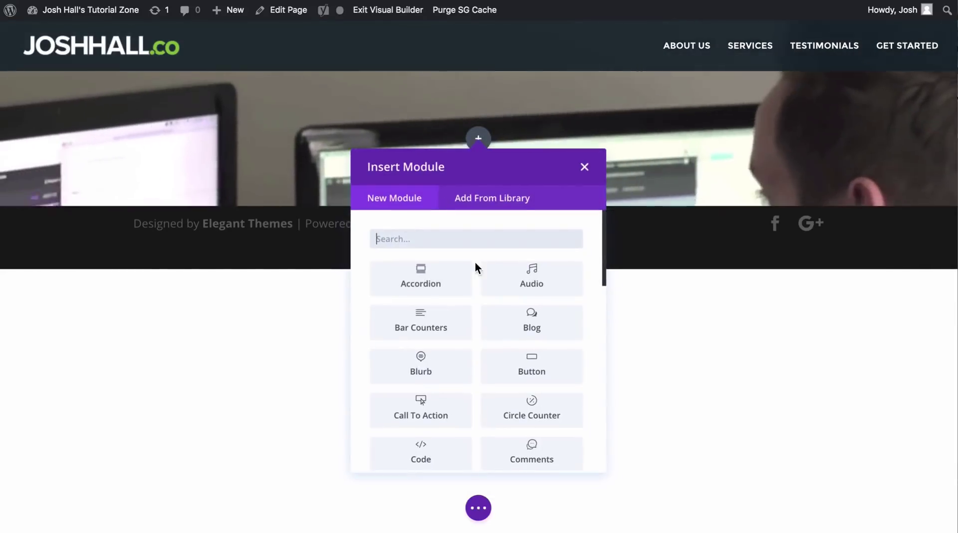
scroll(477, 267, down, 5)
scroll(474, 273, up, 5)
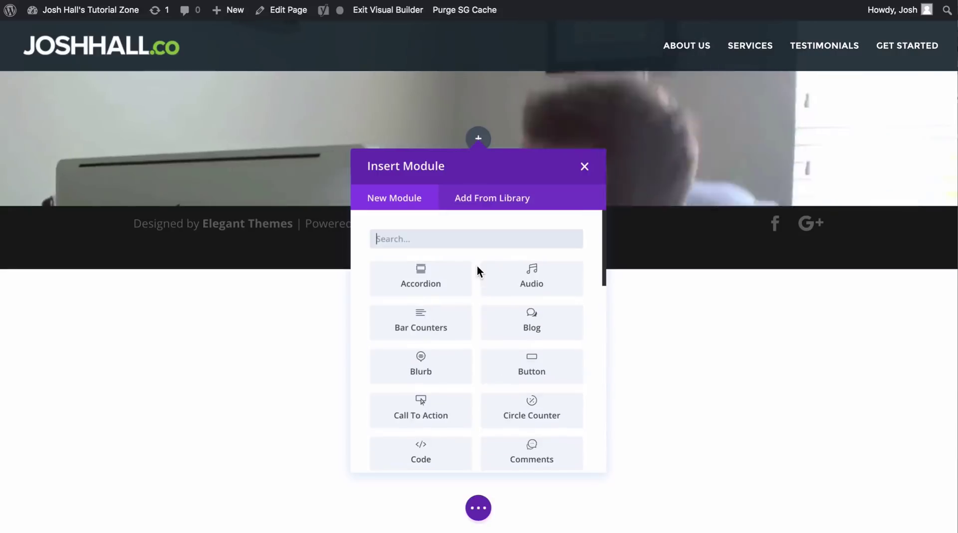
scroll(434, 331, down, 5)
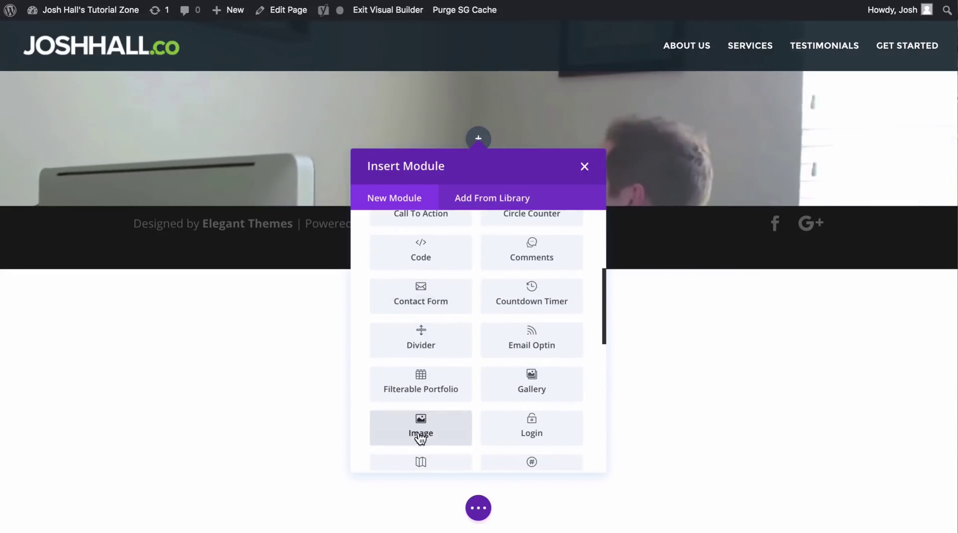
click(443, 429)
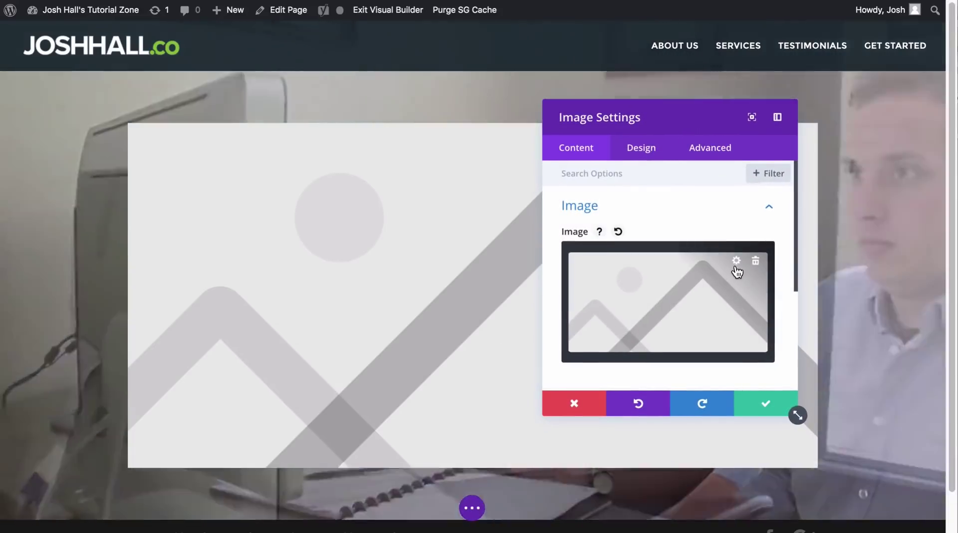
Step: Replace the Image module's placeholder with logo-black.png from the media library and save the module
click(736, 268)
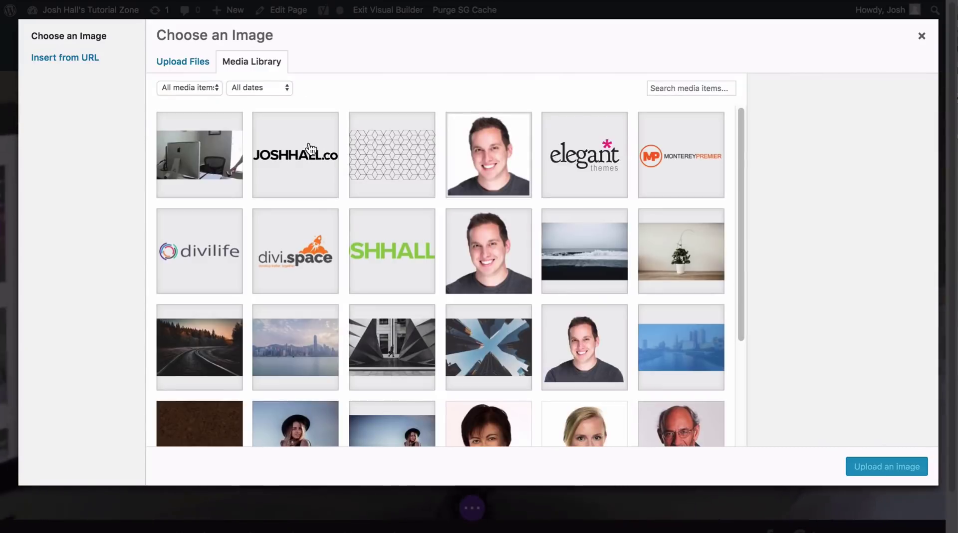
click(310, 149)
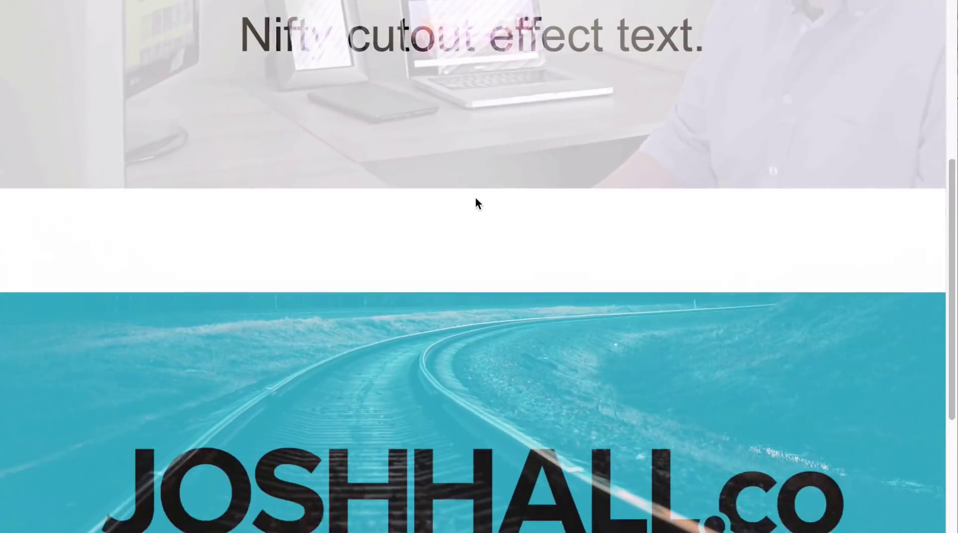
scroll(466, 330, down, 1)
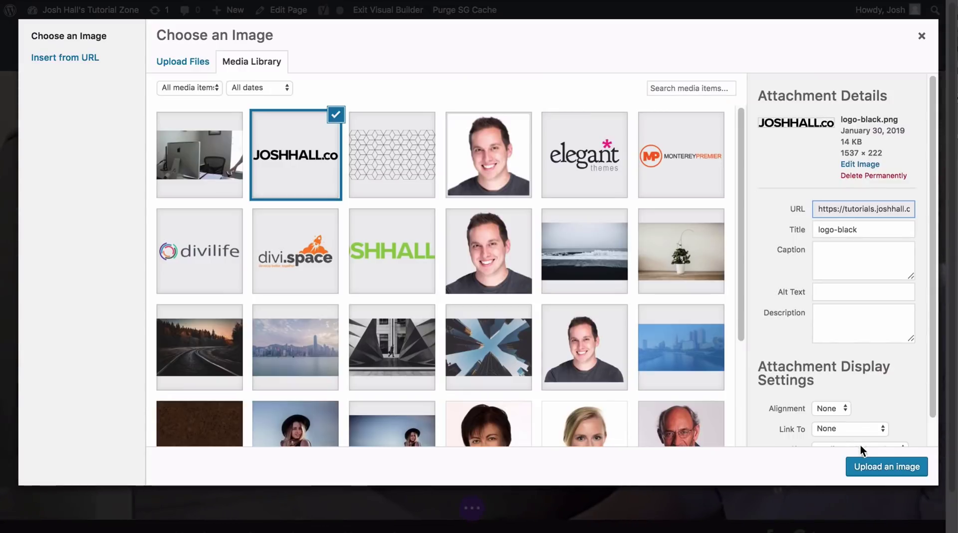
click(869, 465)
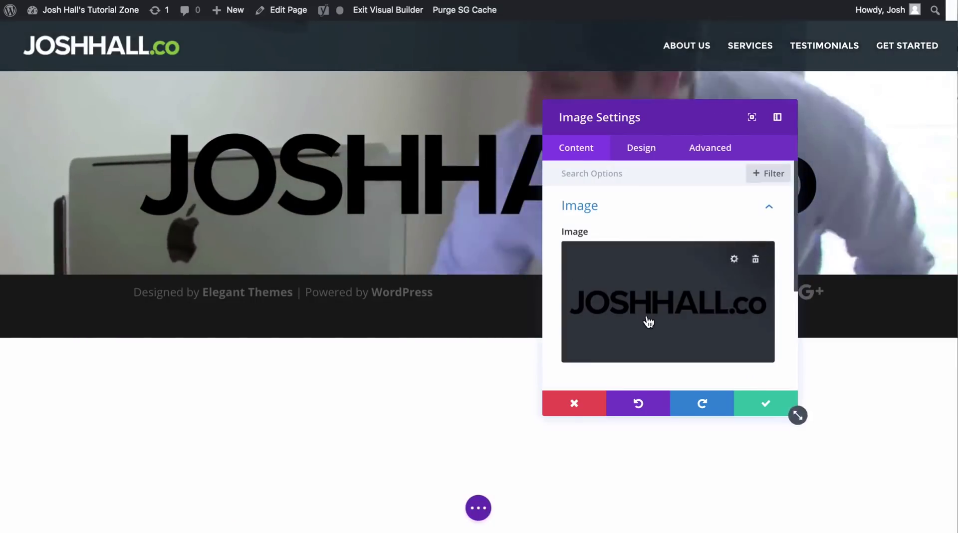
click(765, 402)
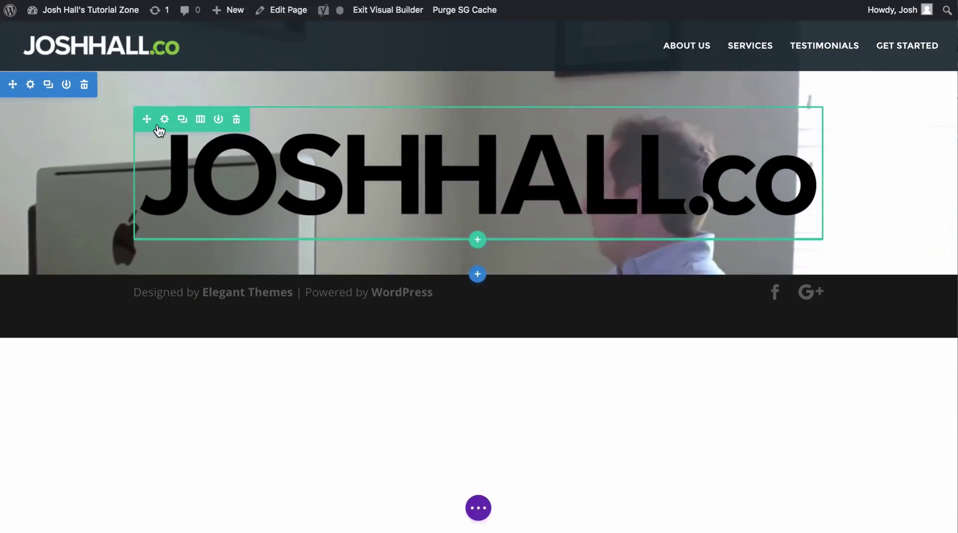
Step: Give the logo's row a semi-transparent white background, rgba(255,255,255,0.79), and save the row settings
click(165, 121)
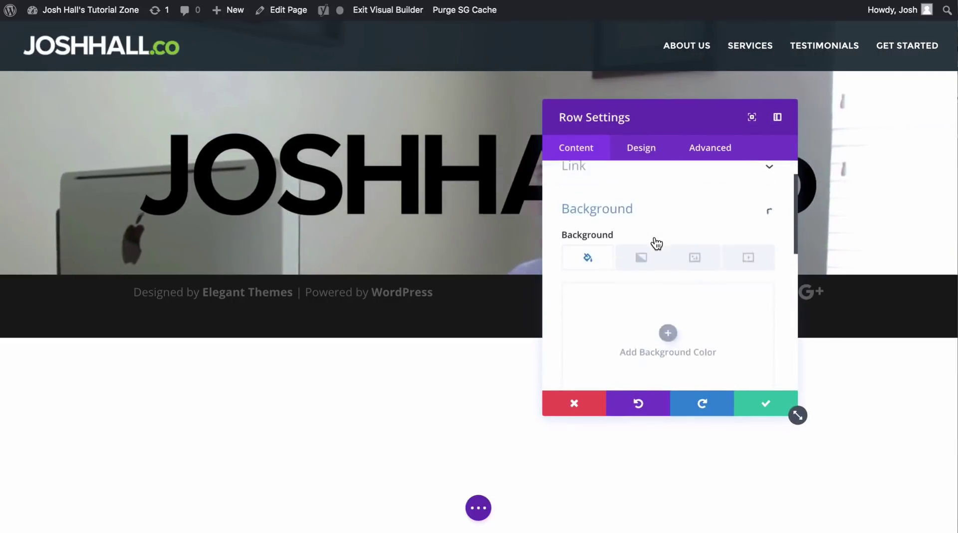
scroll(656, 243, down, 1)
click(666, 303)
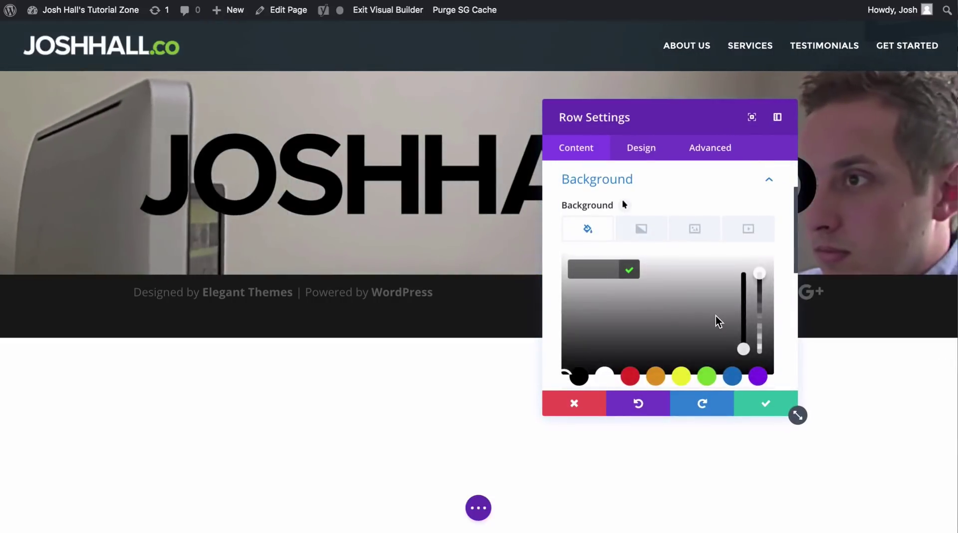
click(605, 375)
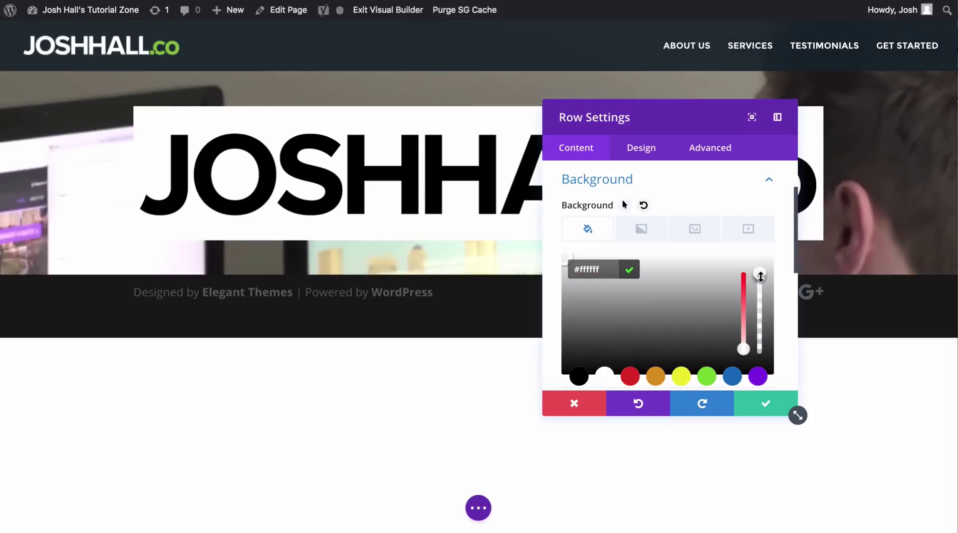
drag(759, 287, 756, 297)
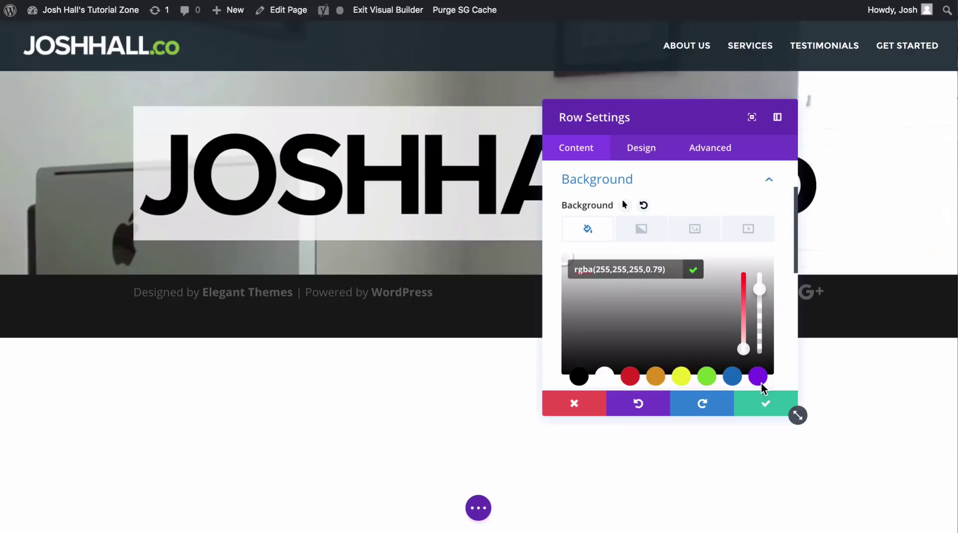
click(766, 406)
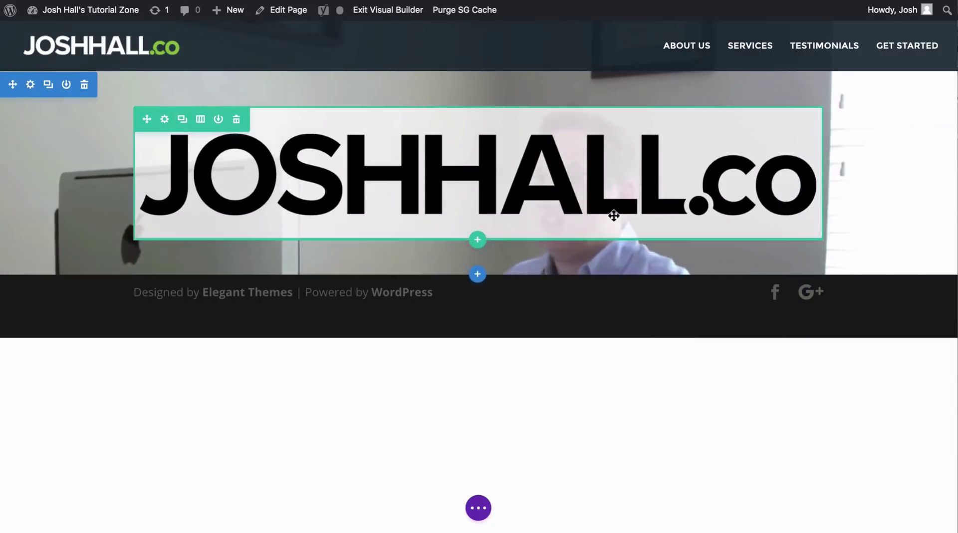
Step: Make the logo's row fullwidth in its sizing settings
click(164, 120)
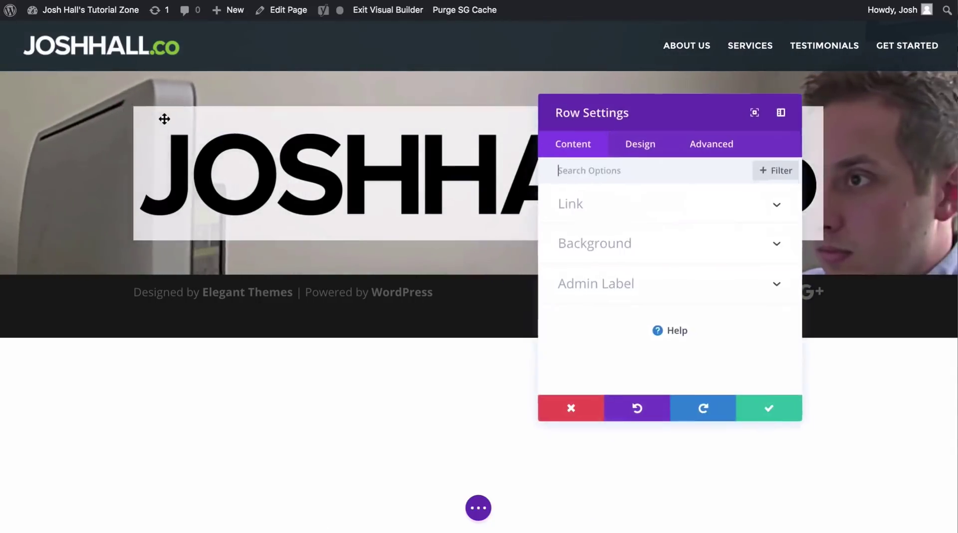
click(639, 150)
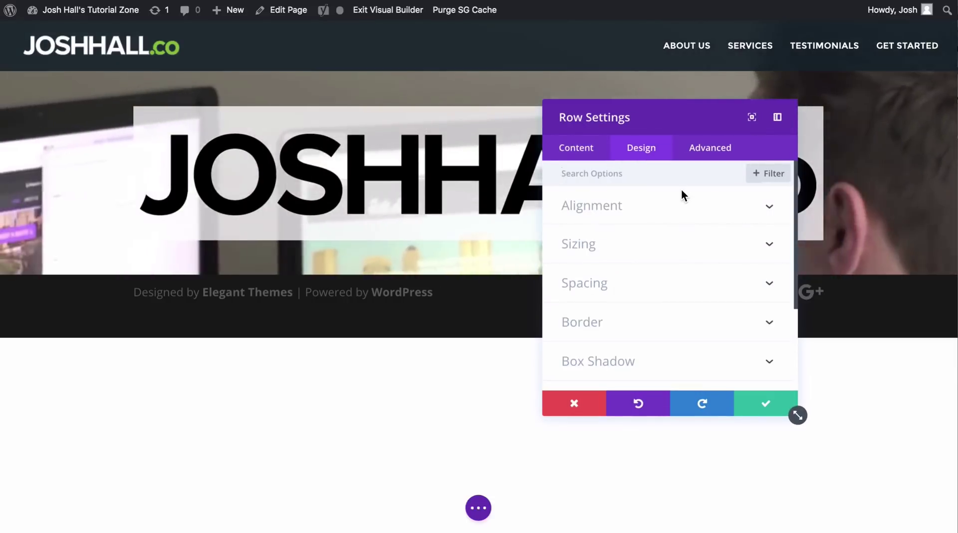
scroll(683, 195, down, 2)
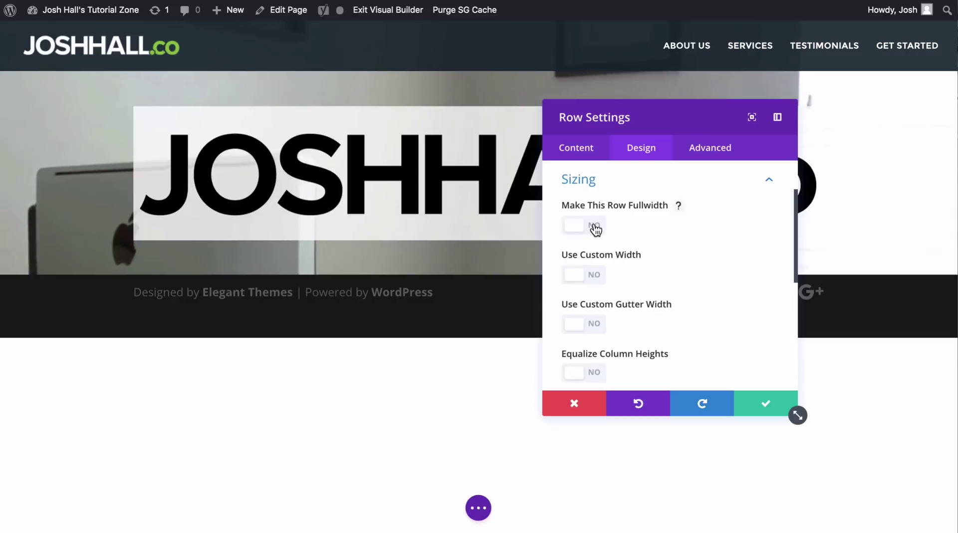
click(595, 227)
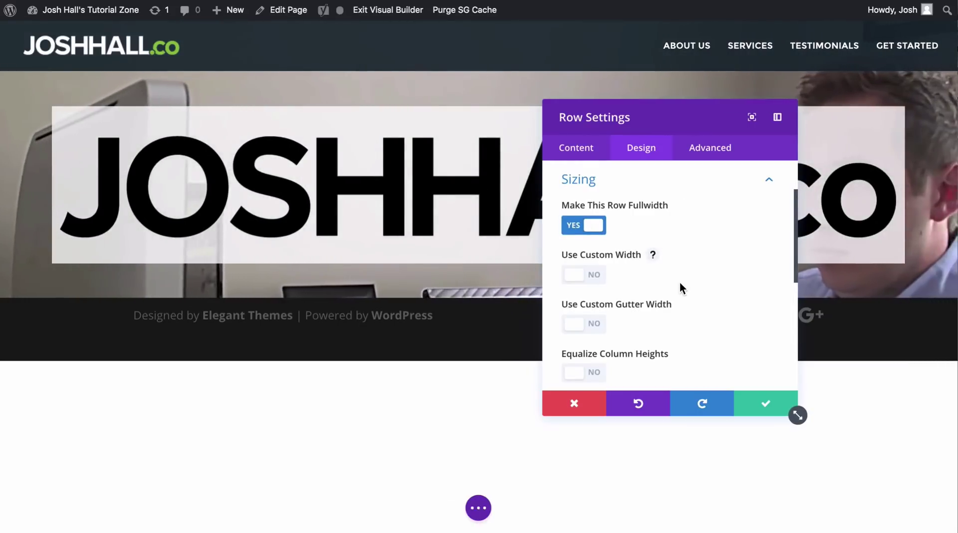
Step: Enable a custom gutter width of 1 and equalized column heights for the row, and save its settings
scroll(680, 282, down, 1)
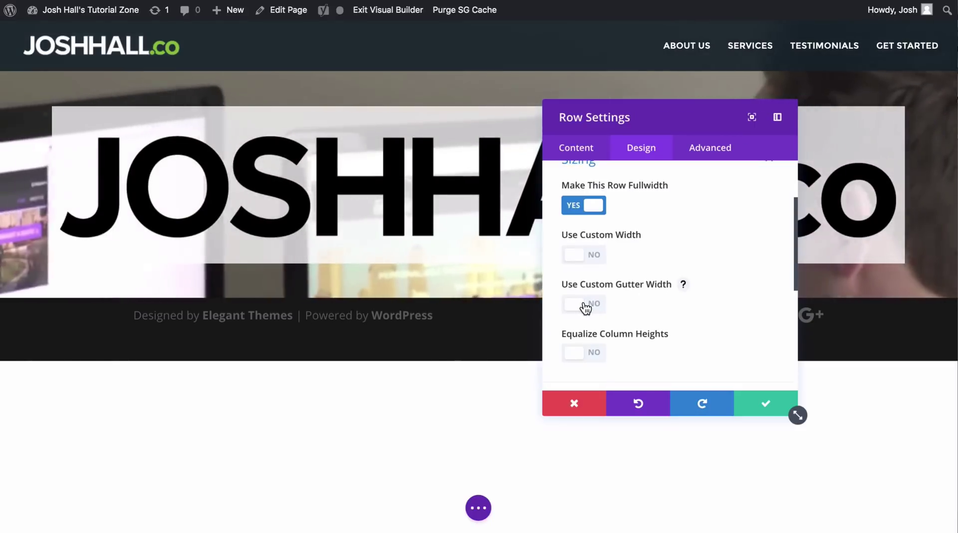
click(585, 306)
scroll(651, 313, down, 1)
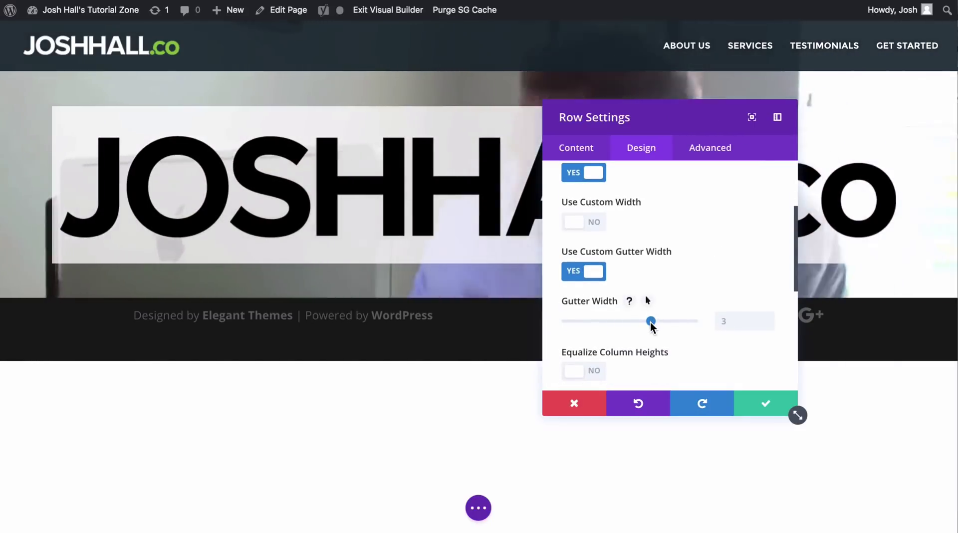
drag(651, 324, 563, 325)
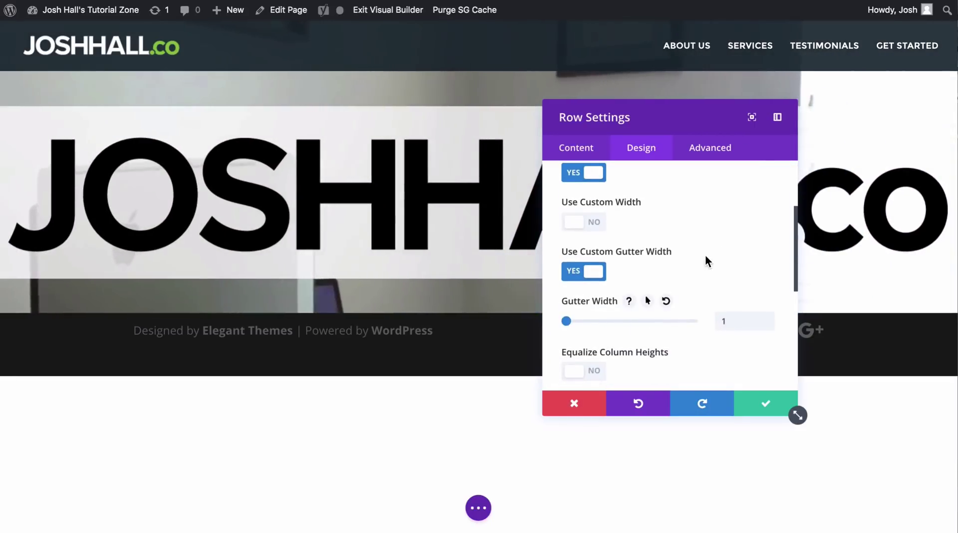
scroll(657, 257, down, 1)
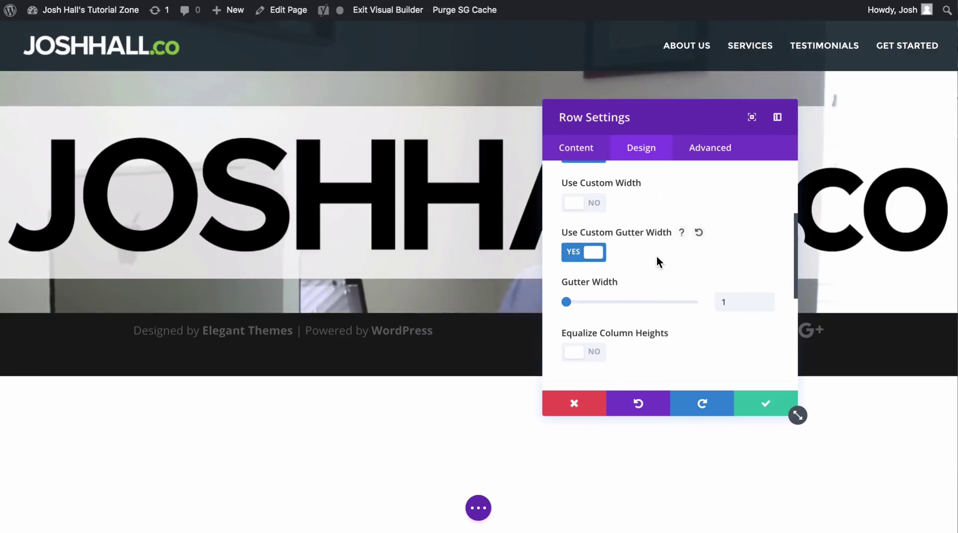
click(590, 351)
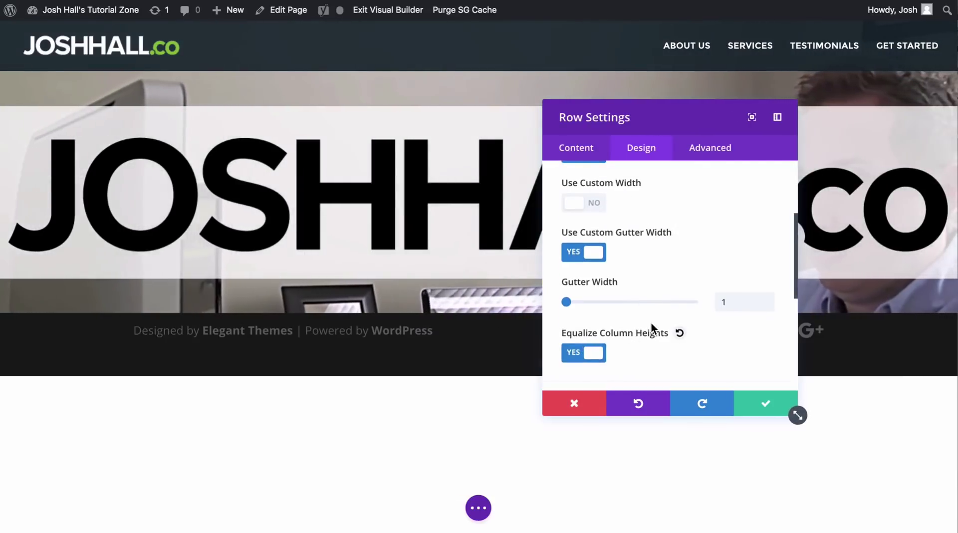
scroll(700, 302, up, 4)
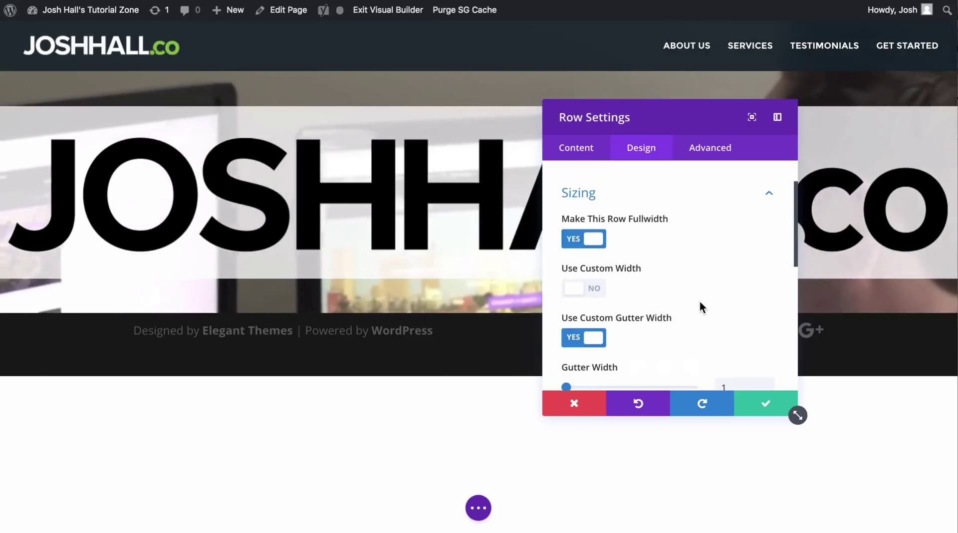
scroll(700, 302, down, 3)
click(765, 402)
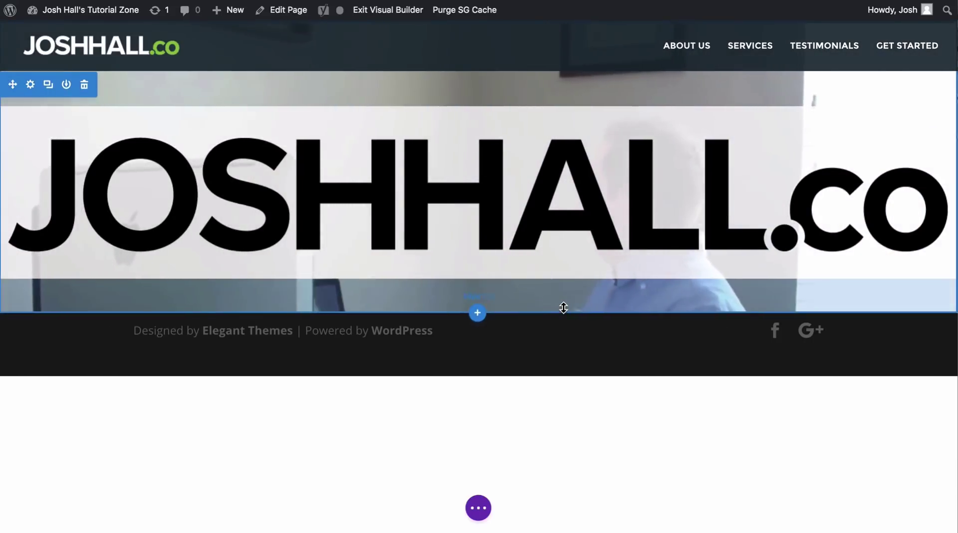
Step: Remove the section's top and bottom padding and enlarge the row's top and bottom padding around the logo
drag(563, 308, 554, 253)
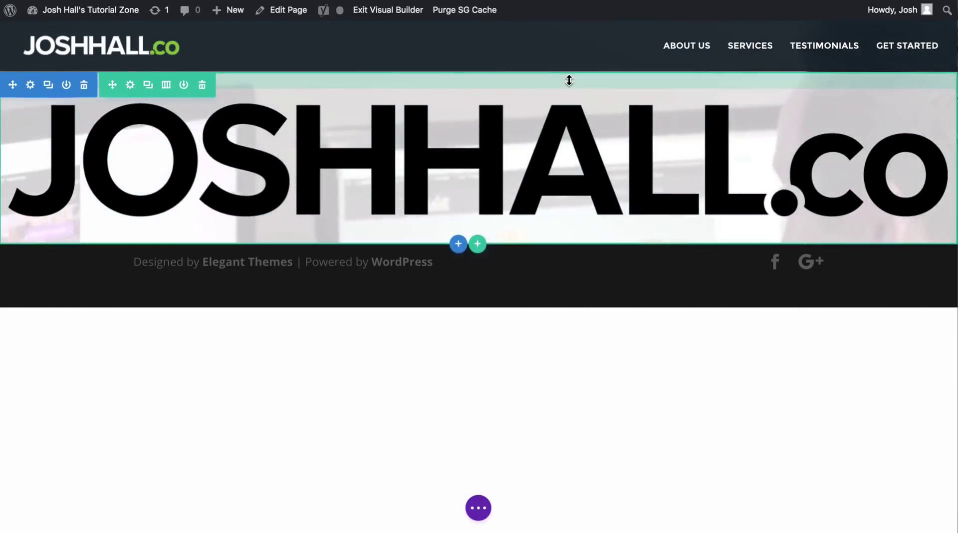
drag(569, 80, 554, 116)
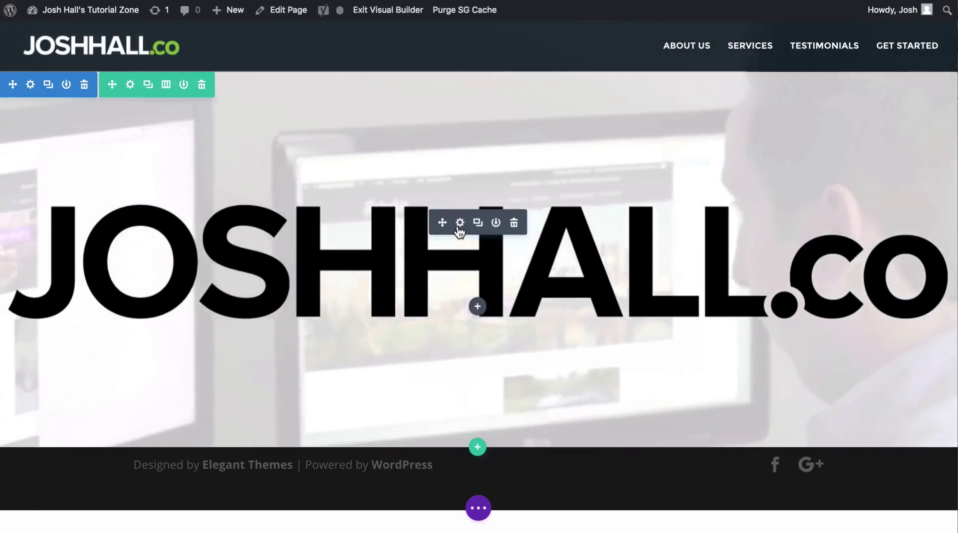
Step: Set the logo image's width to 90% in its sizing settings and save the image settings
click(460, 223)
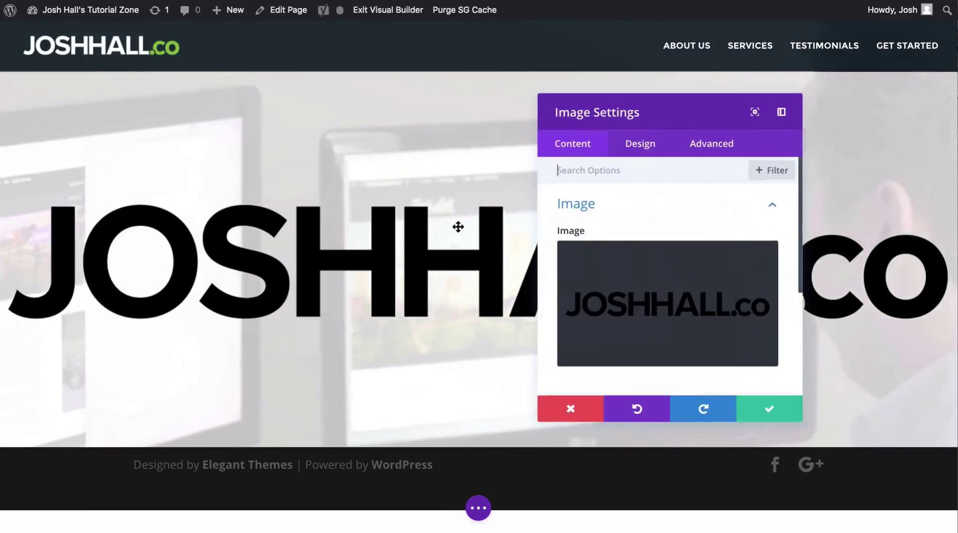
click(641, 148)
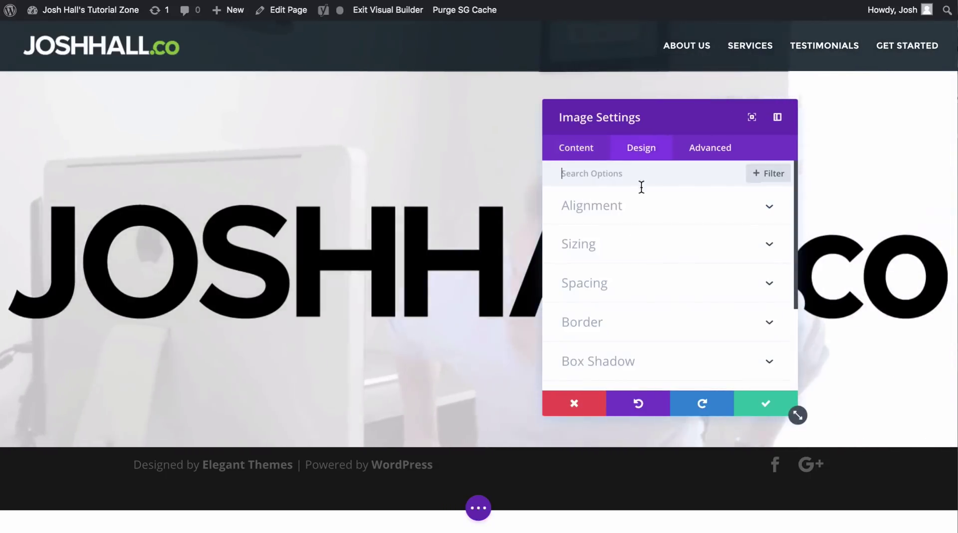
scroll(685, 232, down, 3)
click(684, 306)
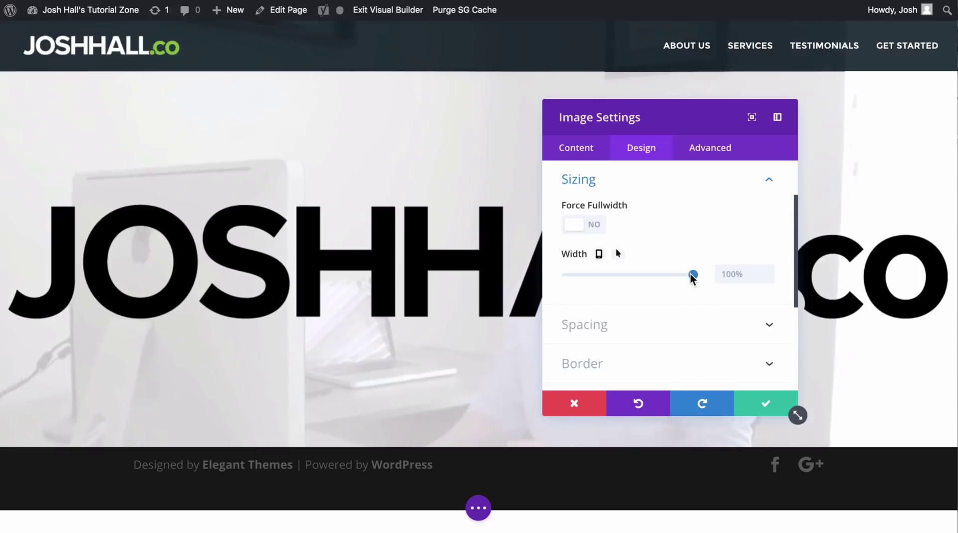
mouse_move(687, 274)
mouse_down()
mouse_move(667, 277)
mouse_move(675, 276)
mouse_up()
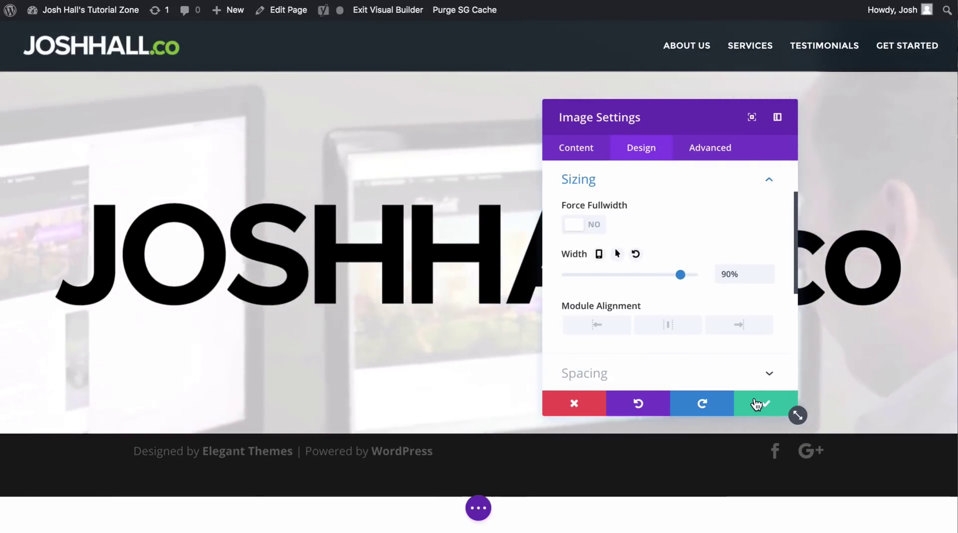
click(763, 402)
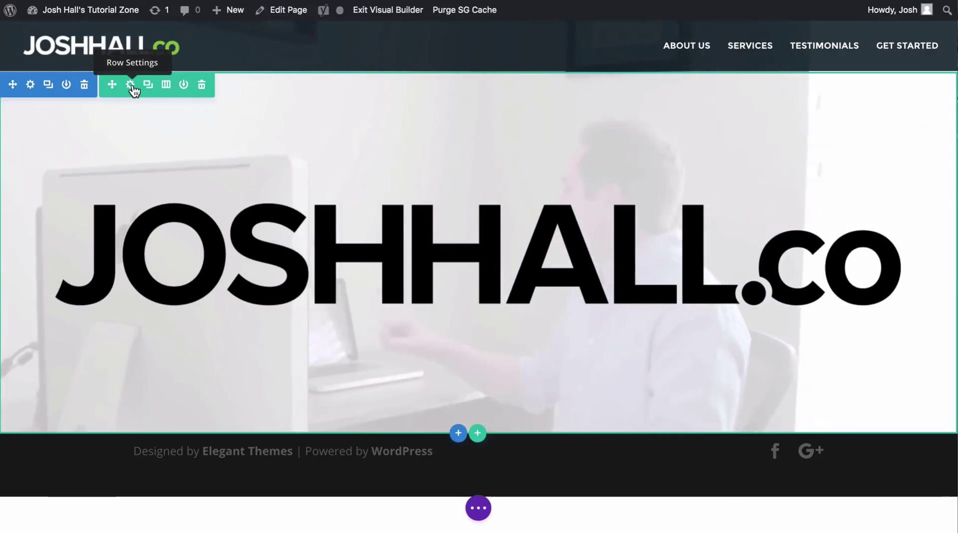
Step: Set the blend mode of the logo's row to Lighten in its filter settings
click(131, 85)
click(643, 150)
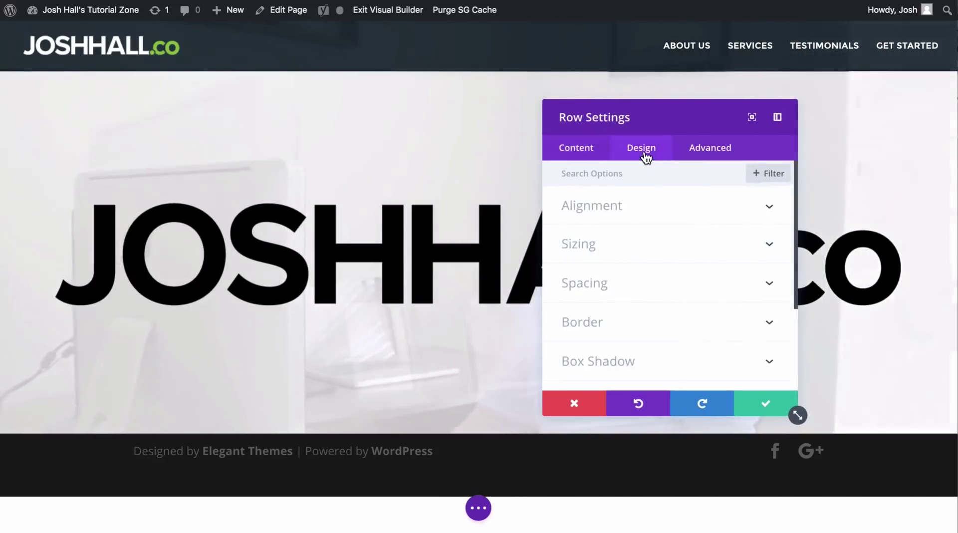
scroll(667, 261, down, 5)
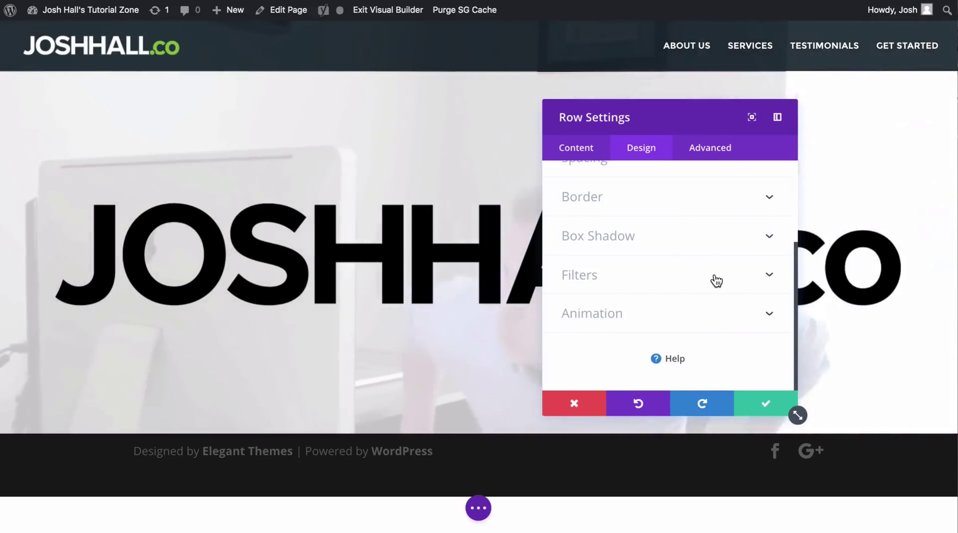
scroll(671, 230, down, 5)
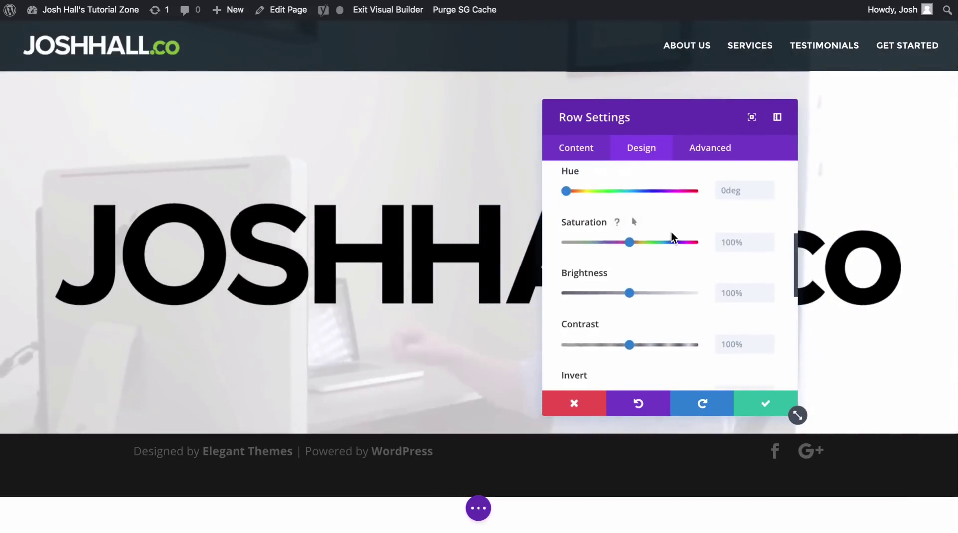
scroll(649, 224, down, 4)
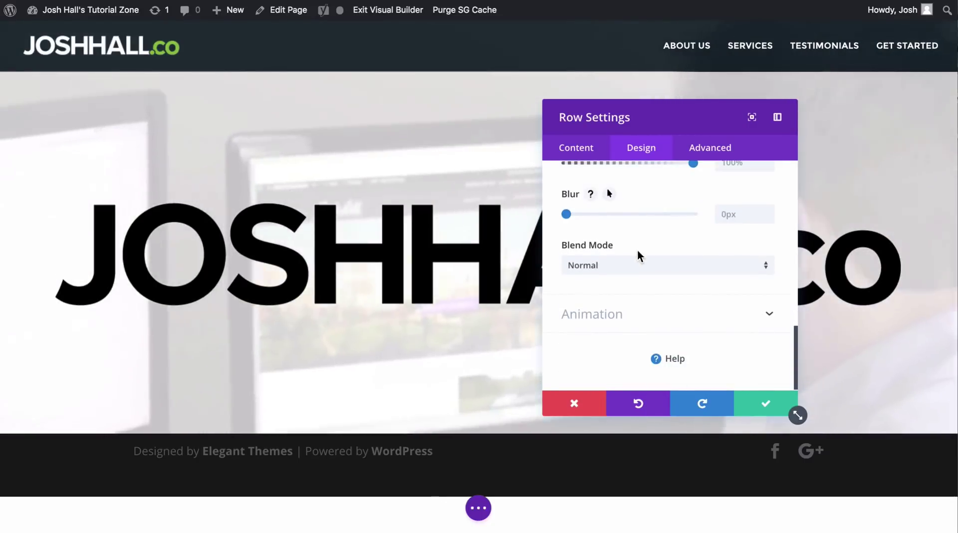
click(633, 265)
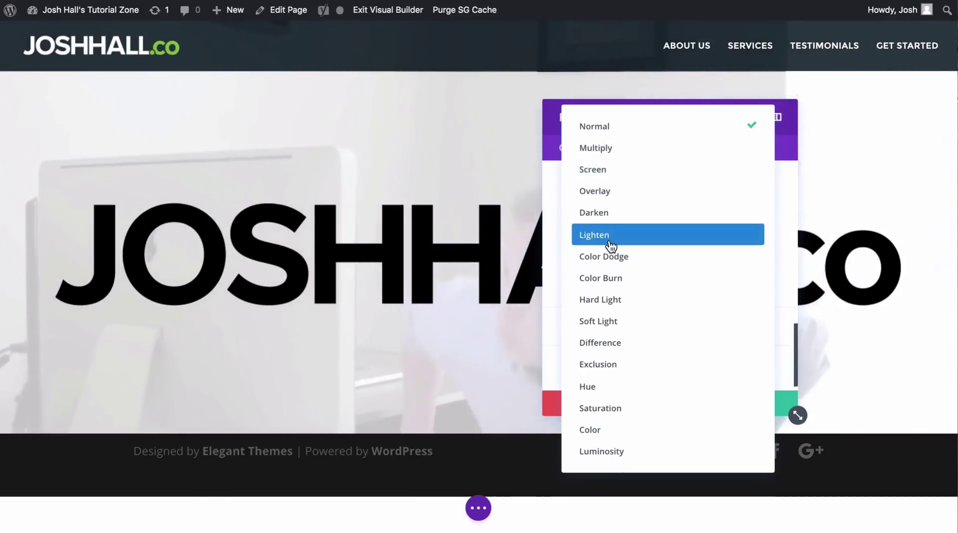
click(617, 235)
Step: Try the Color Dodge, Hard Light, Soft Light, Lighten and Screen blend modes on the logo's row
click(660, 267)
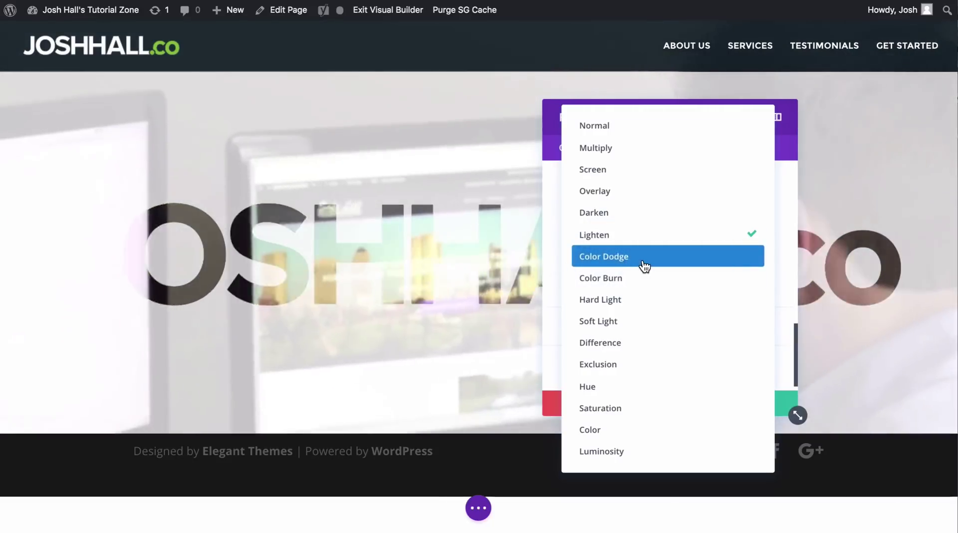
click(644, 260)
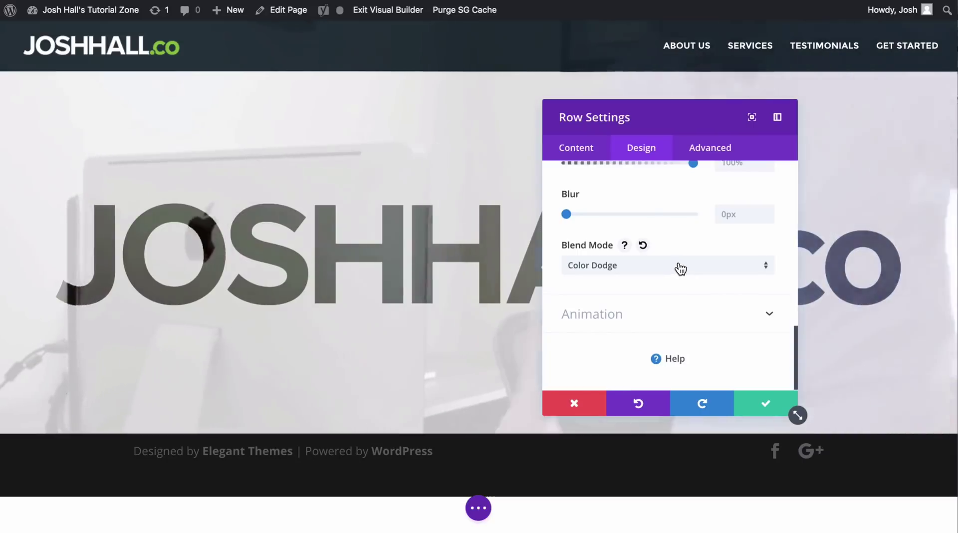
click(680, 269)
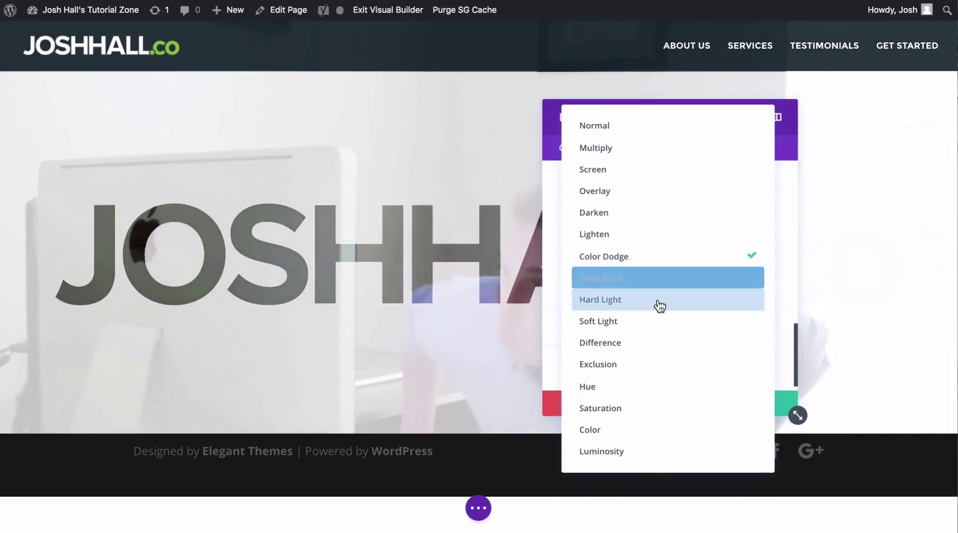
click(657, 301)
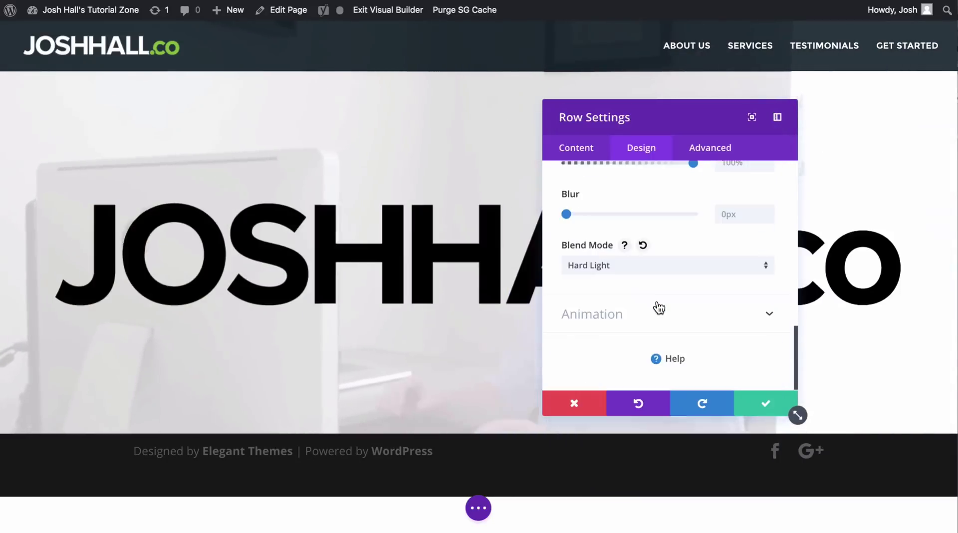
click(645, 271)
click(630, 322)
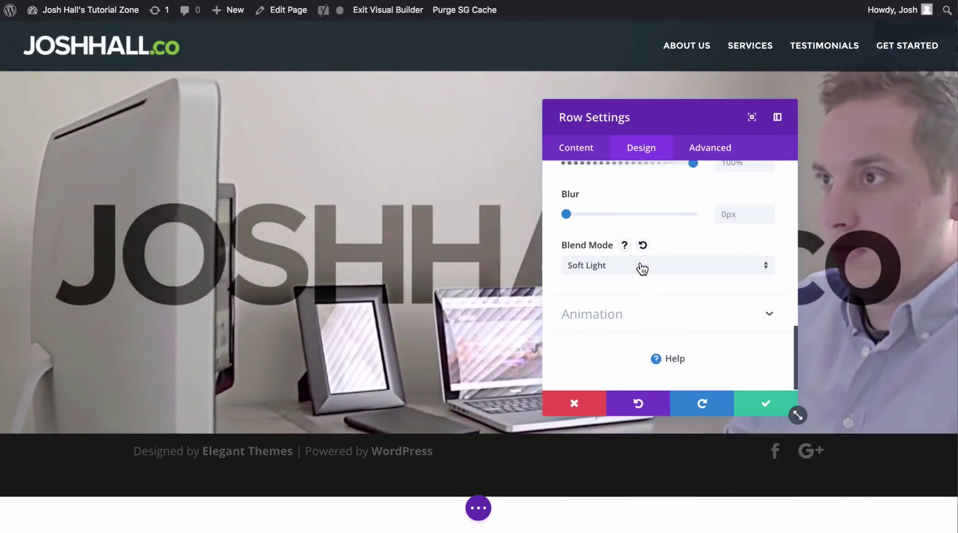
click(639, 268)
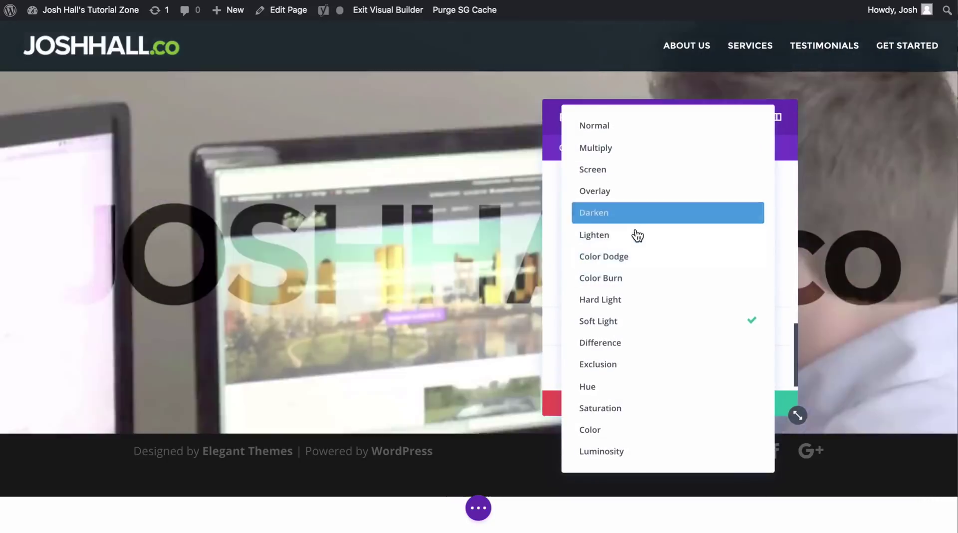
click(636, 233)
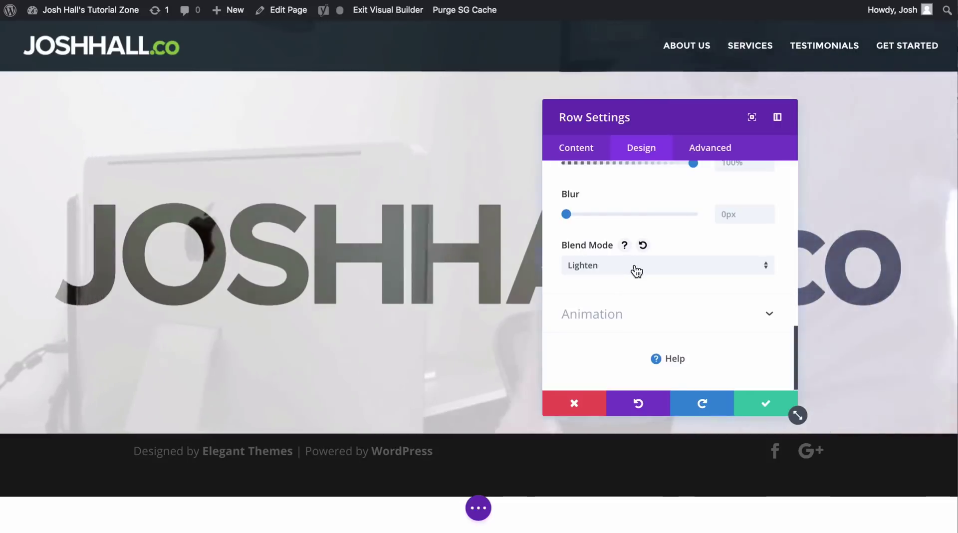
click(634, 269)
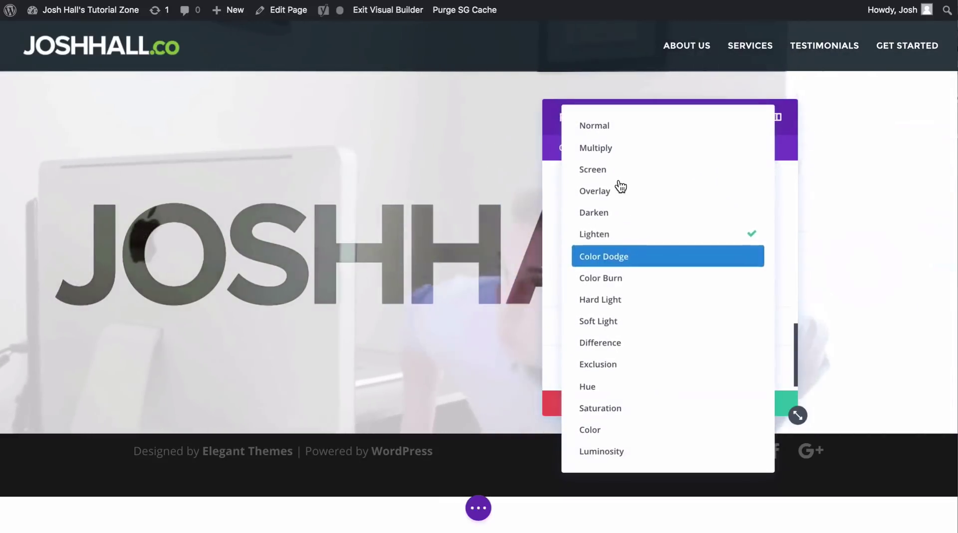
click(619, 172)
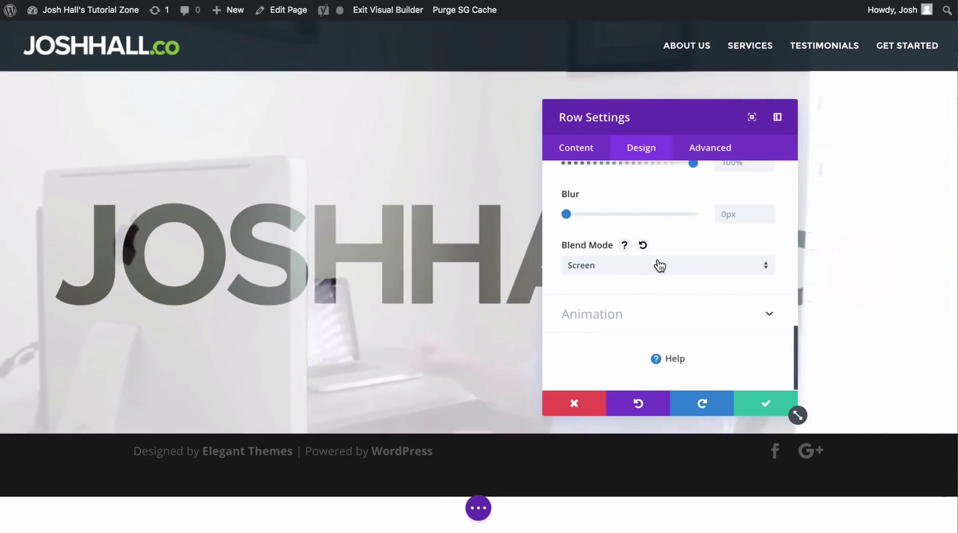
Step: Return the row's blend mode to Lighten and save the row settings
click(673, 268)
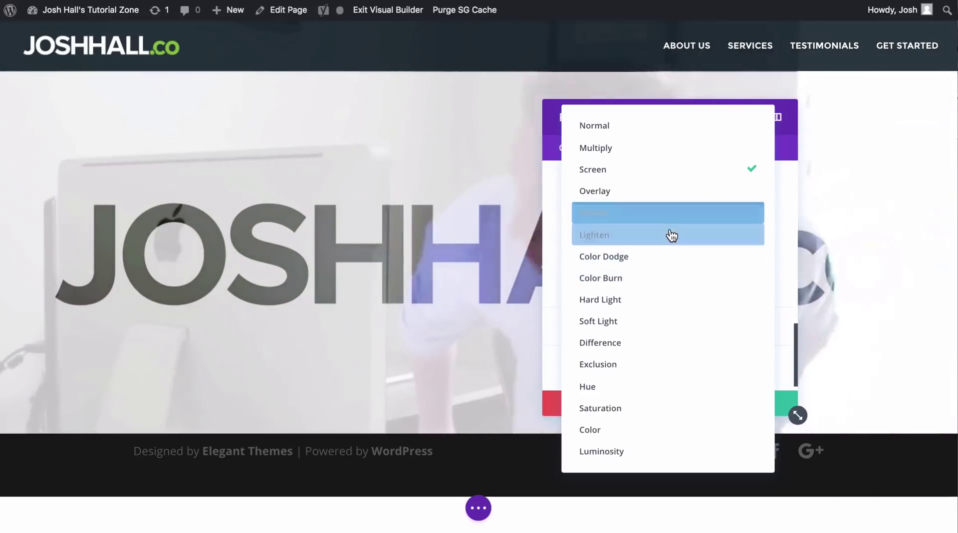
click(671, 235)
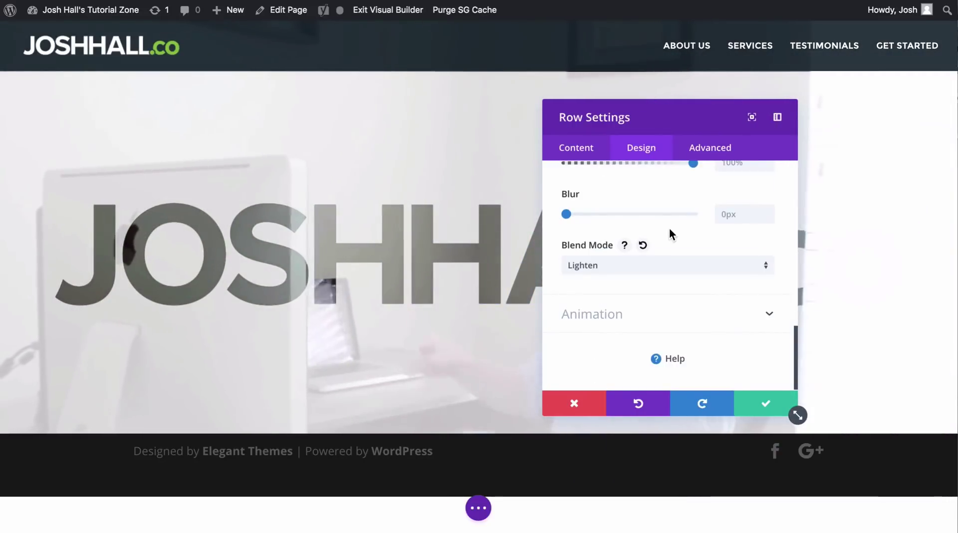
click(694, 270)
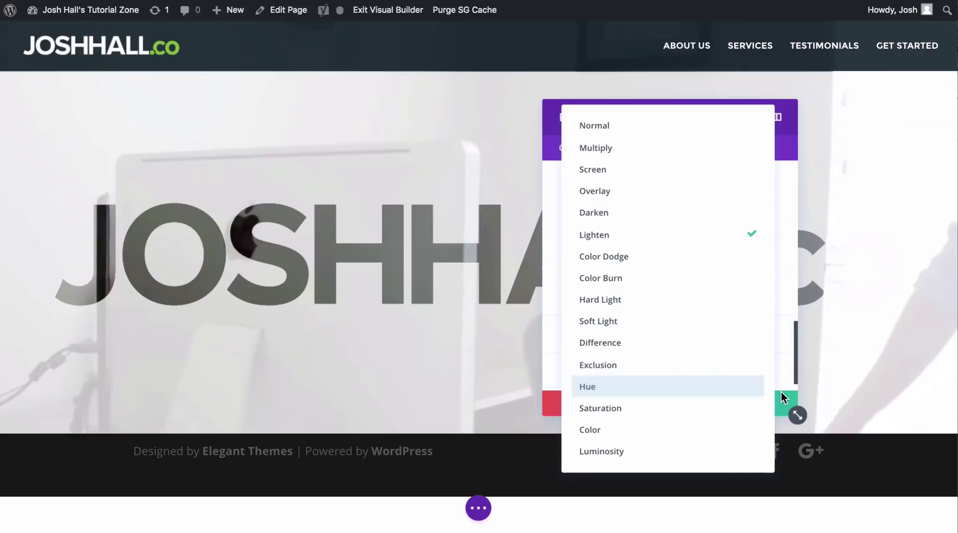
click(781, 391)
click(769, 405)
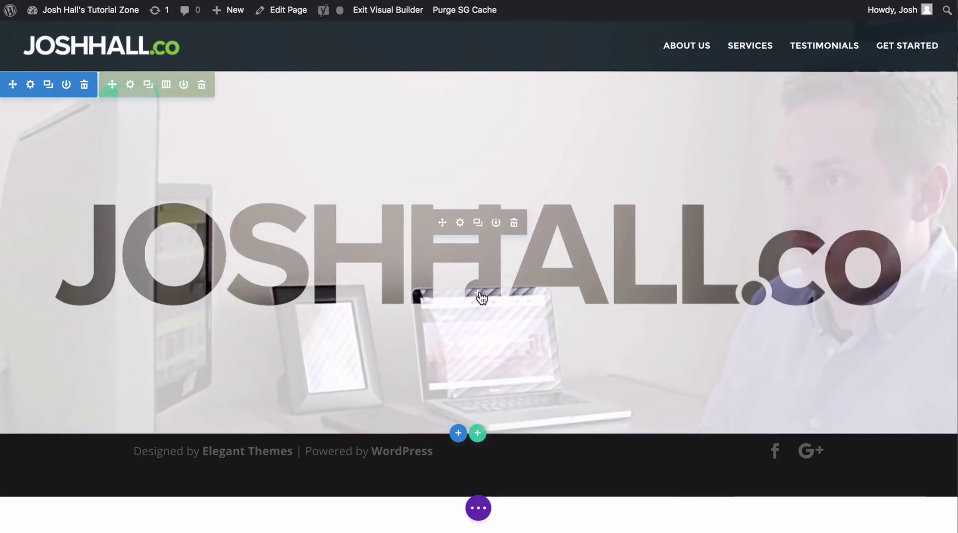
Step: Add a Text module below the logo and replace its placeholder content with "Nifty cutout text."
click(482, 297)
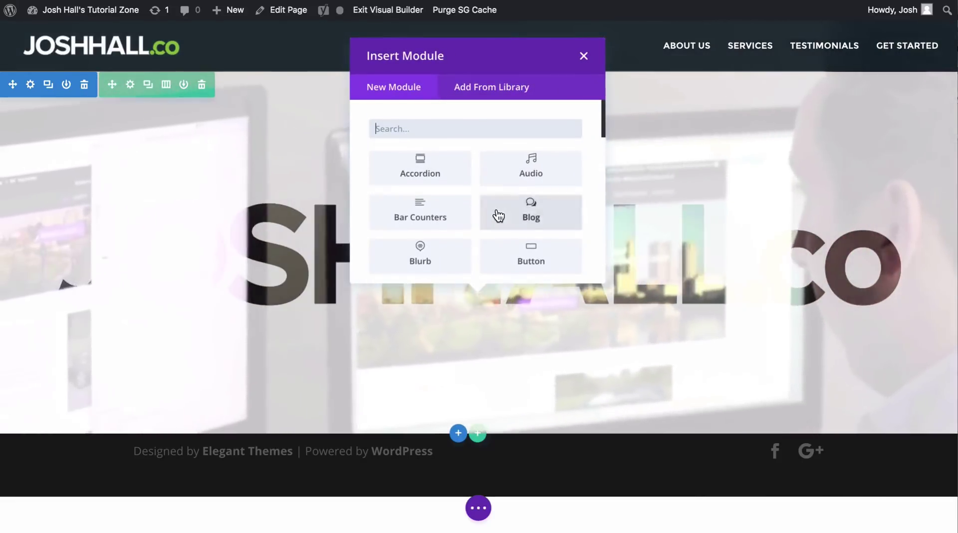
scroll(498, 216, down, 3)
scroll(461, 157, down, 8)
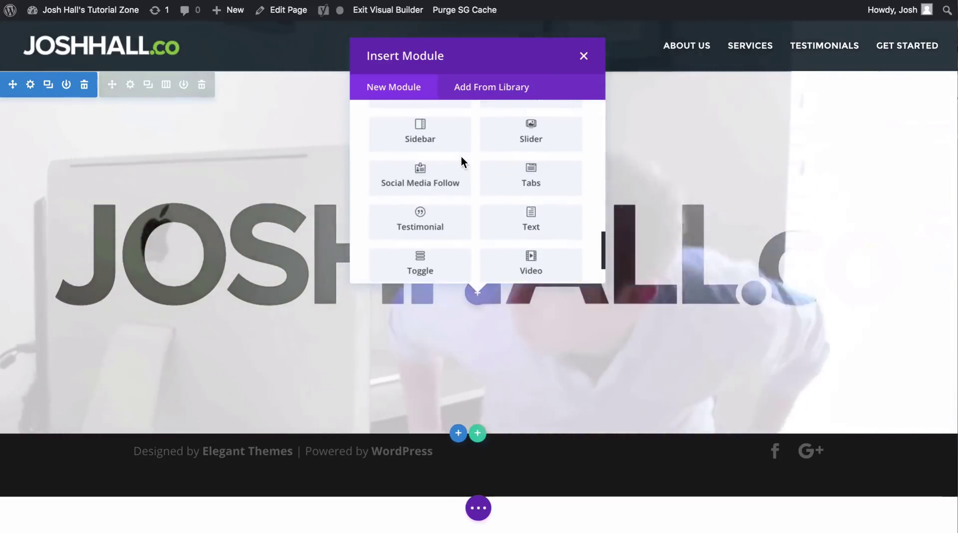
scroll(461, 156, down, 2)
click(529, 161)
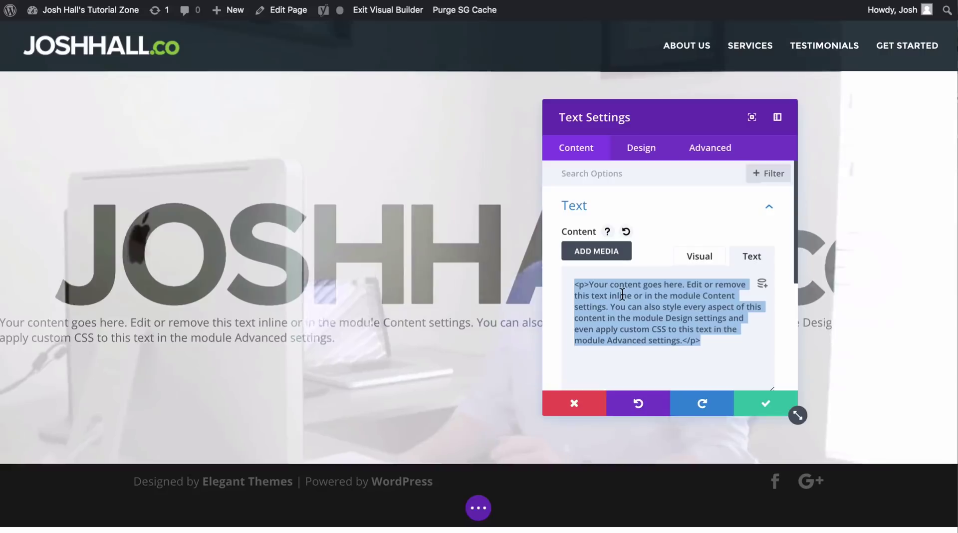
text(Nifty )
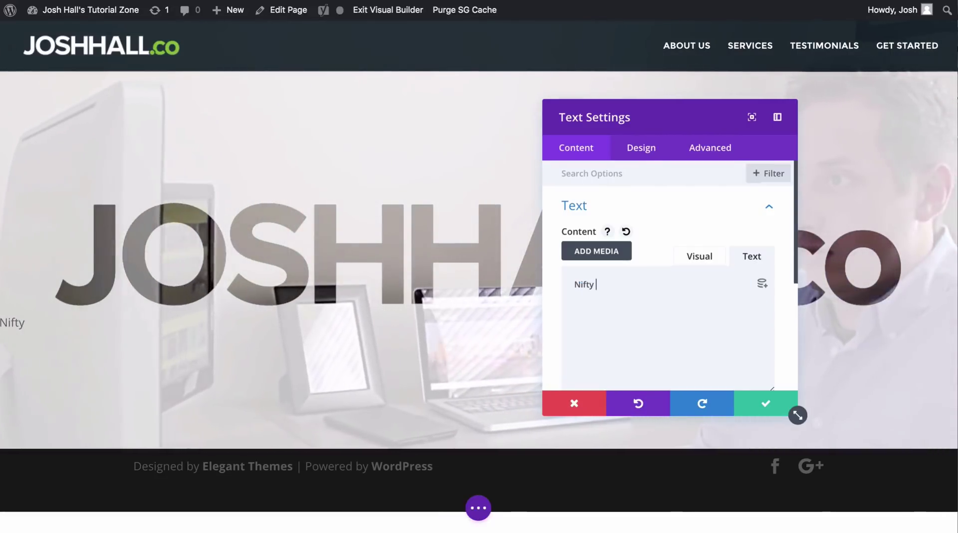
text(cutout )
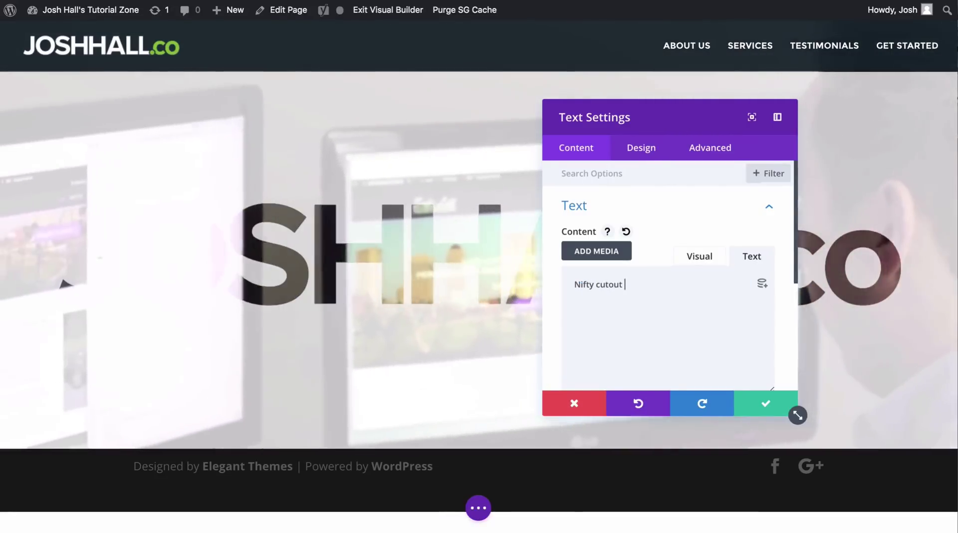
text(text.)
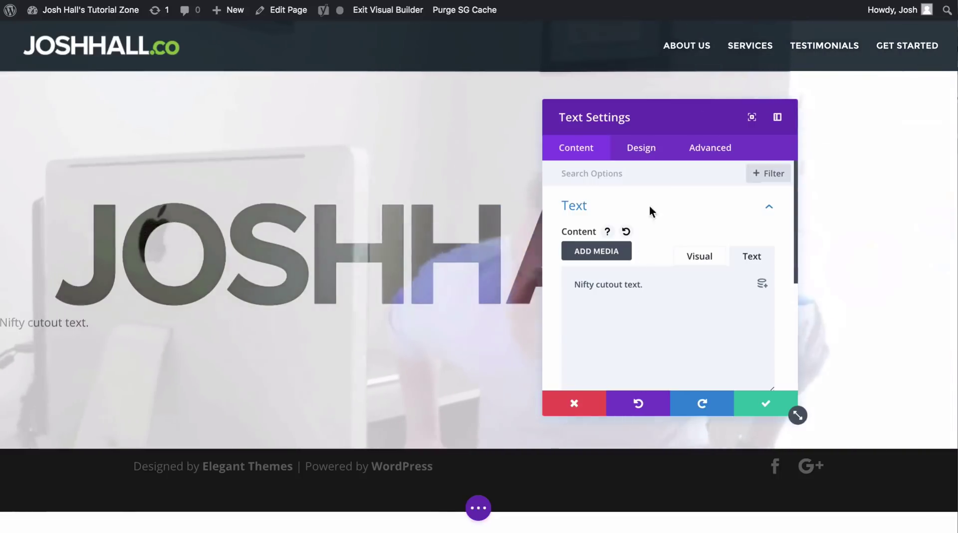
Step: Set the new text module's font to Arial and its font weight to Bold
click(649, 159)
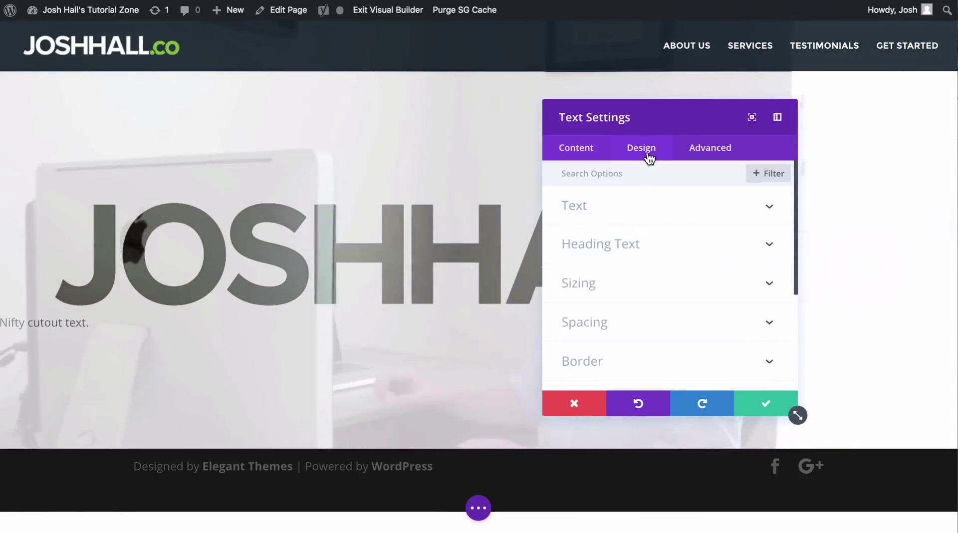
click(672, 215)
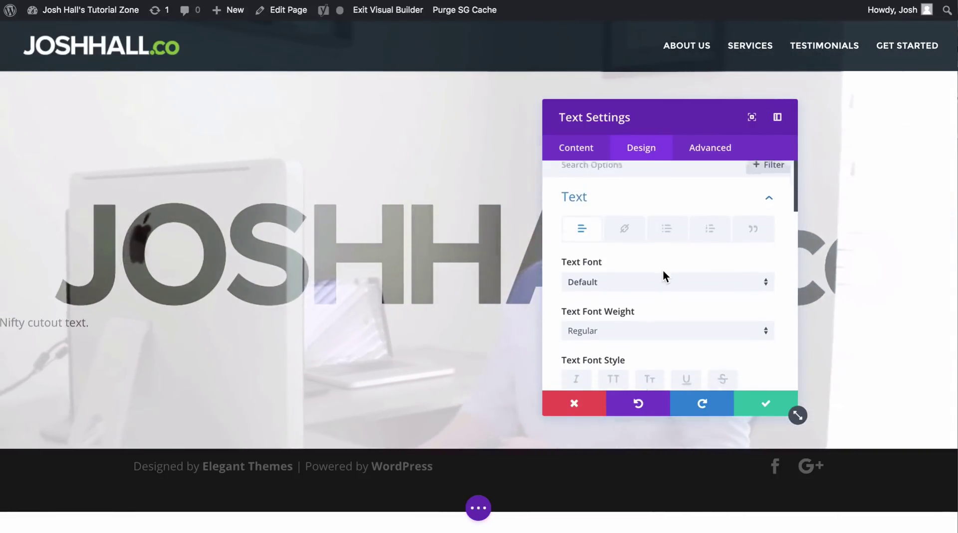
scroll(663, 270, down, 2)
click(671, 249)
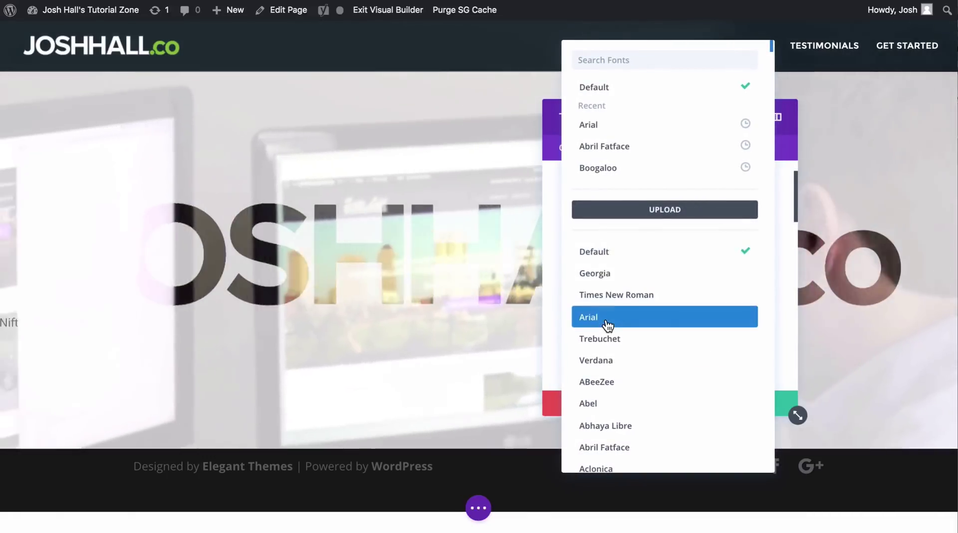
click(608, 326)
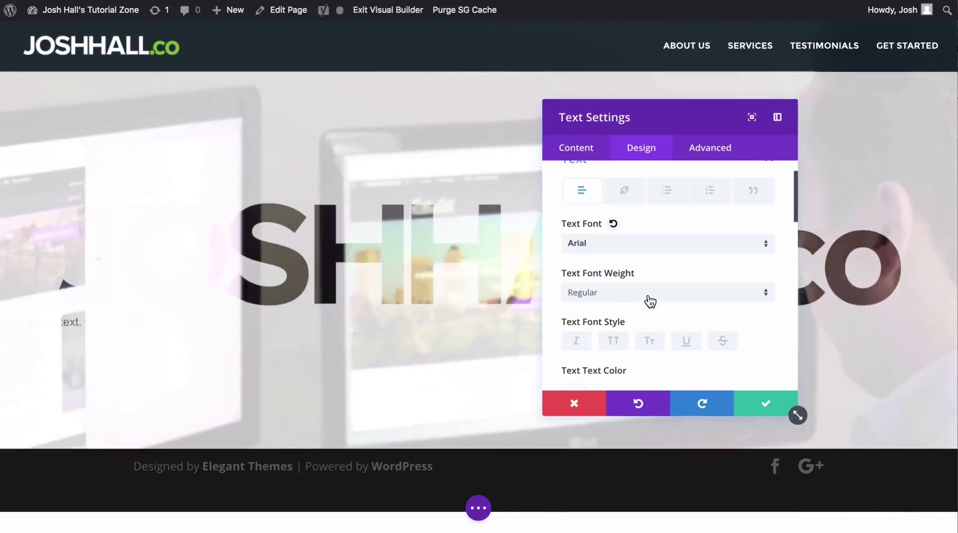
click(629, 297)
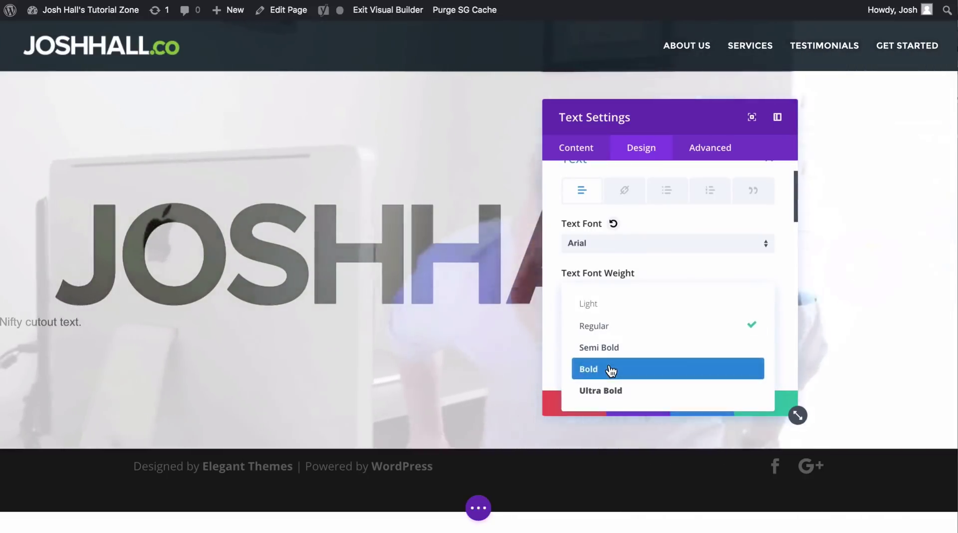
click(609, 369)
scroll(662, 309, down, 5)
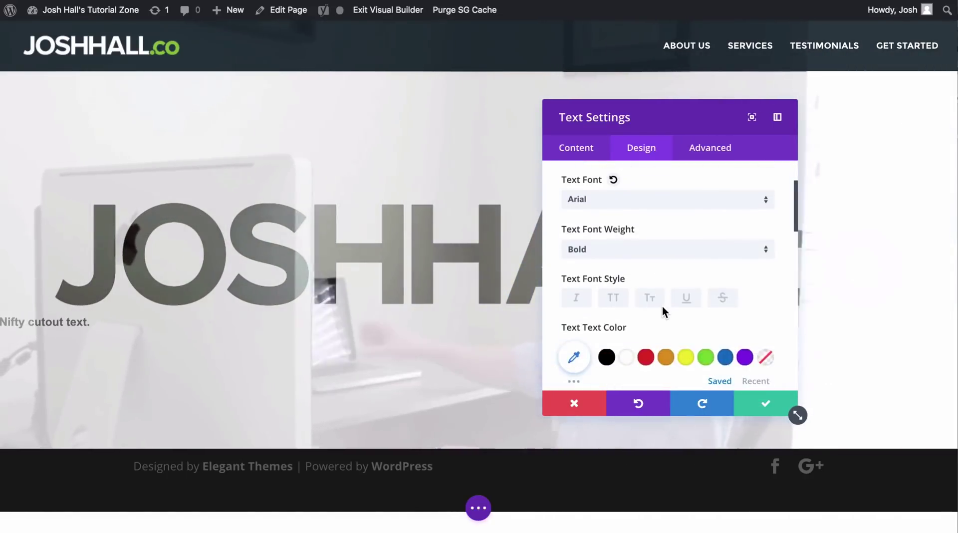
Step: Centre the "Nifty cutout text." module's text and set its text size to 81px
scroll(663, 307, down, 3)
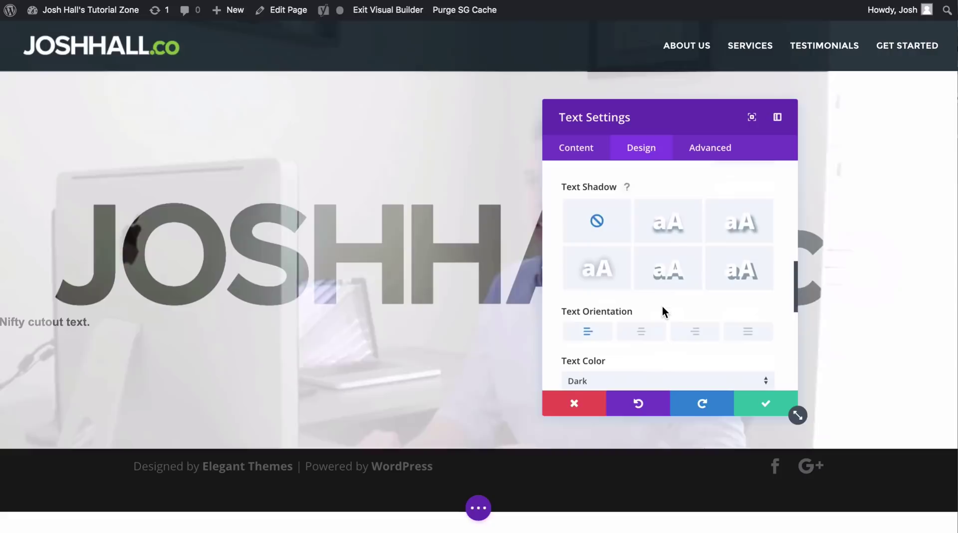
click(646, 332)
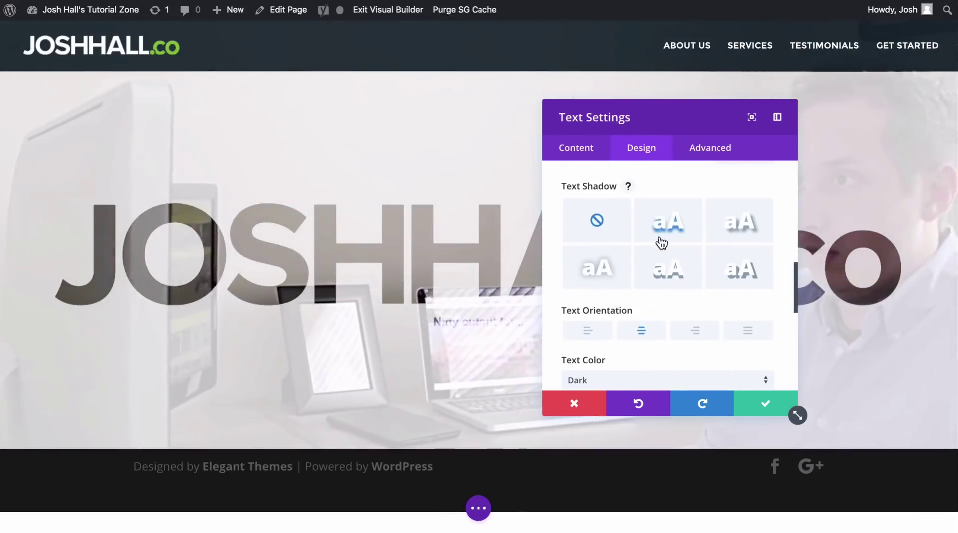
scroll(661, 240, up, 8)
scroll(658, 287, down, 5)
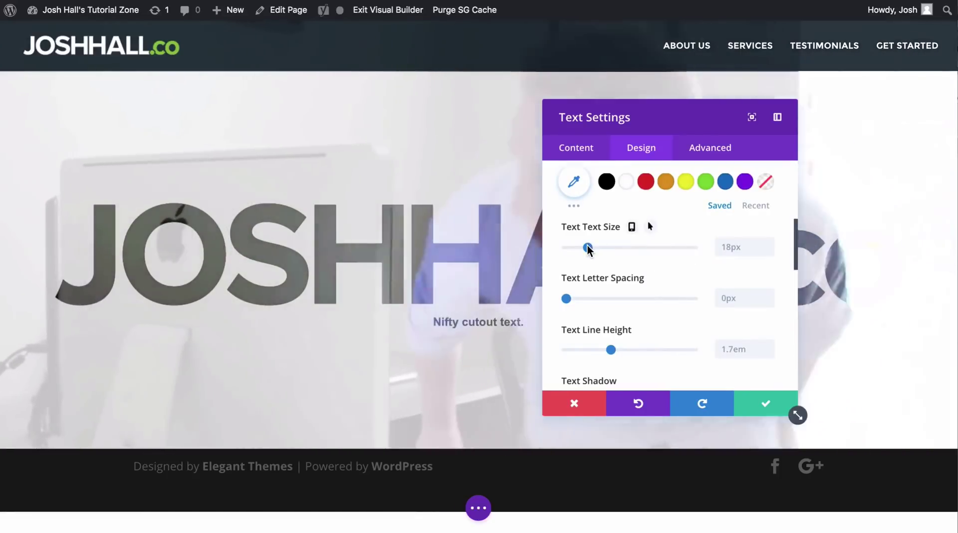
drag(615, 248, 668, 248)
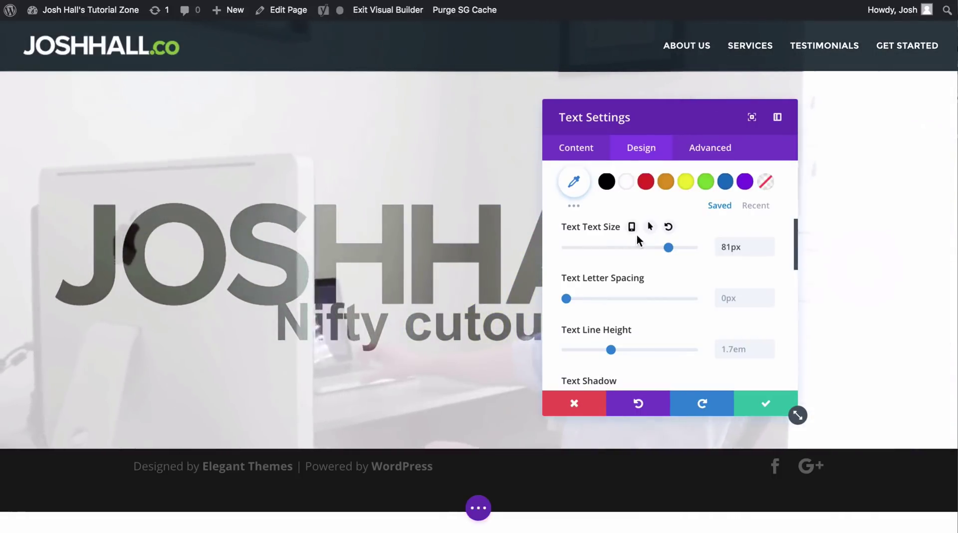
Step: Give the text module a custom top padding of 30px and save its settings
scroll(676, 248, up, 5)
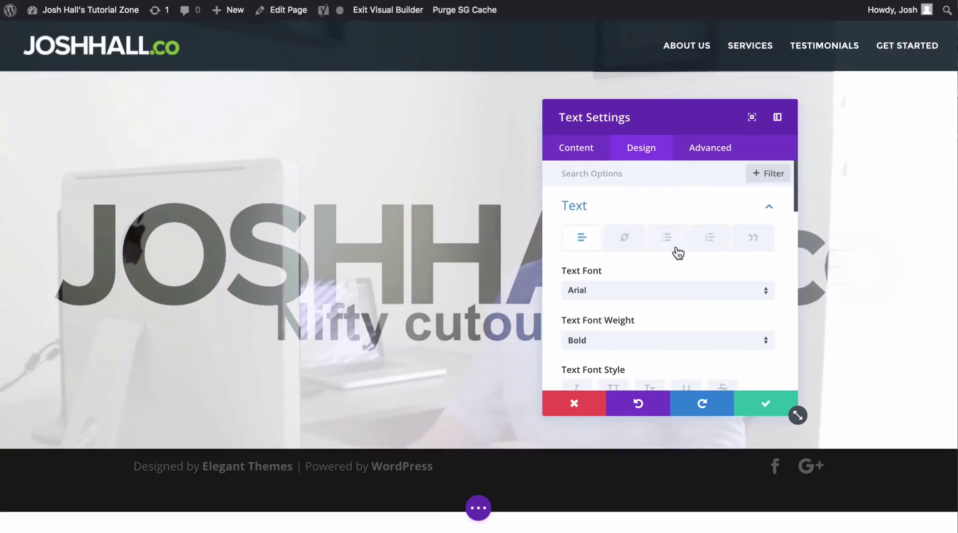
scroll(676, 248, down, 15)
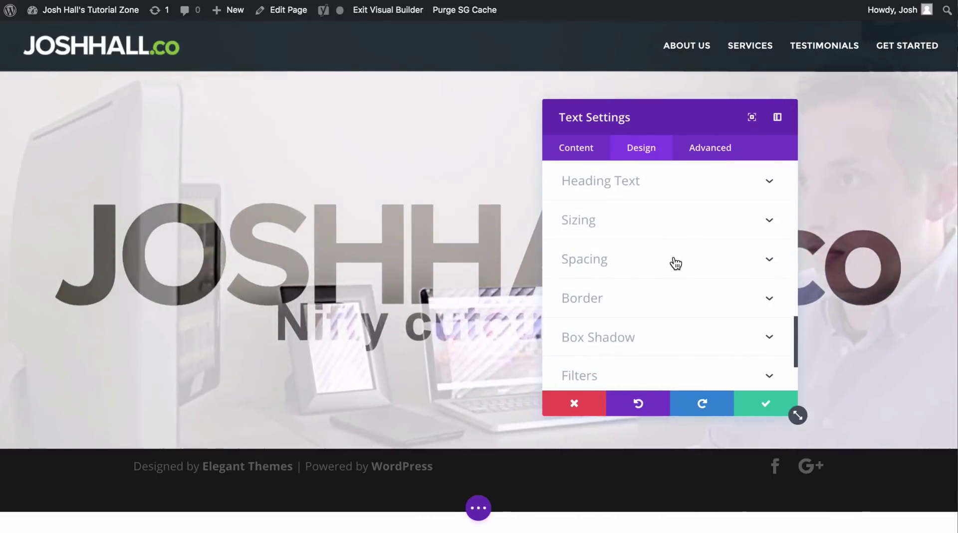
scroll(674, 253, down, 3)
scroll(674, 263, up, 3)
click(674, 263)
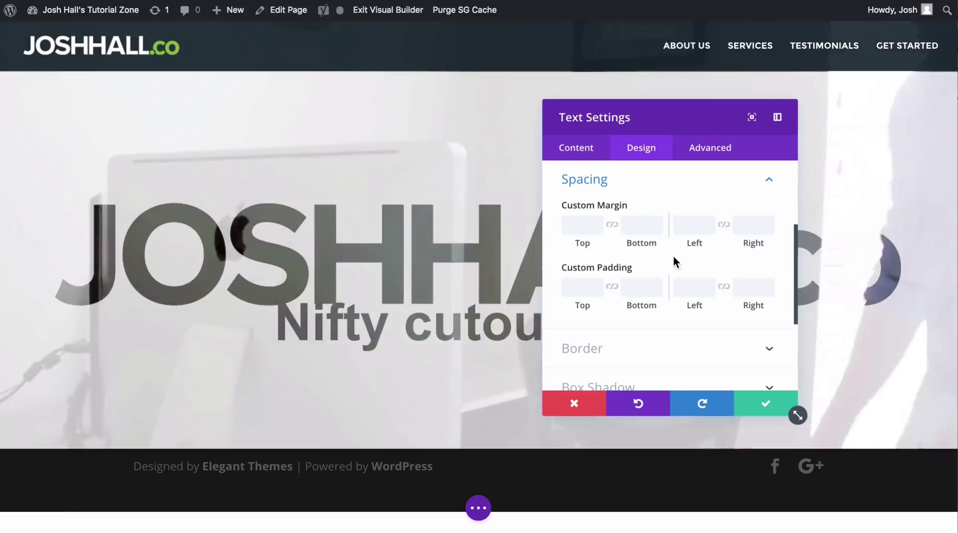
scroll(674, 258, down, 1)
click(576, 272)
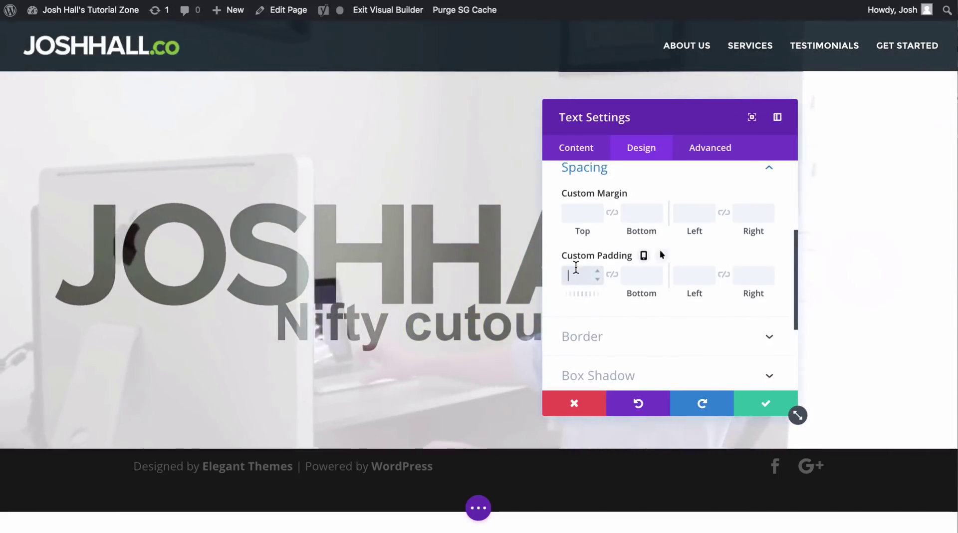
text(30px)
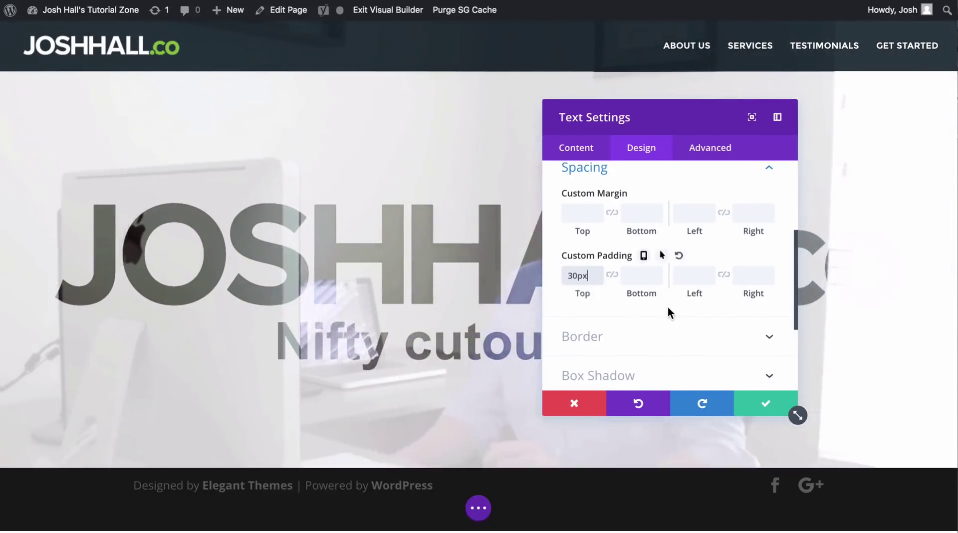
click(759, 408)
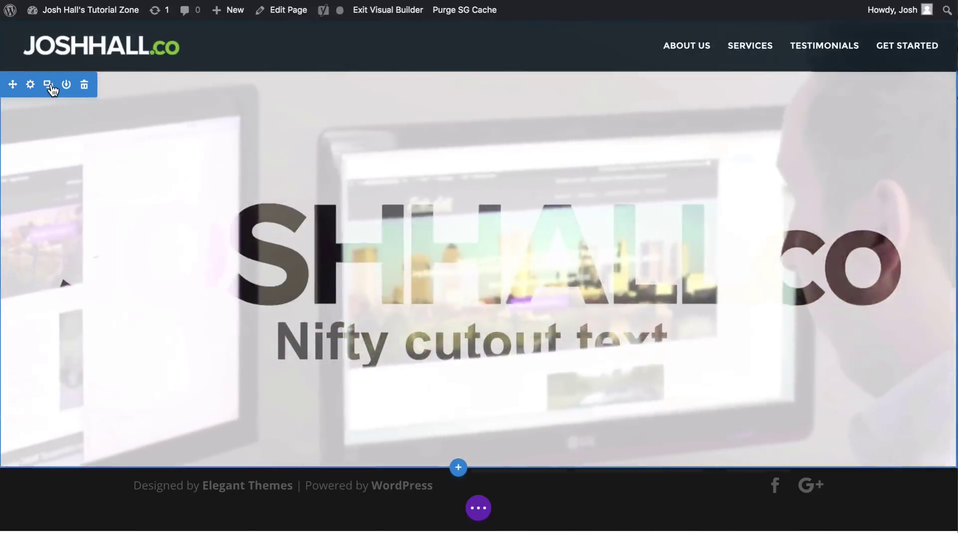
Step: Duplicate the section containing the cutout logo and text
click(52, 89)
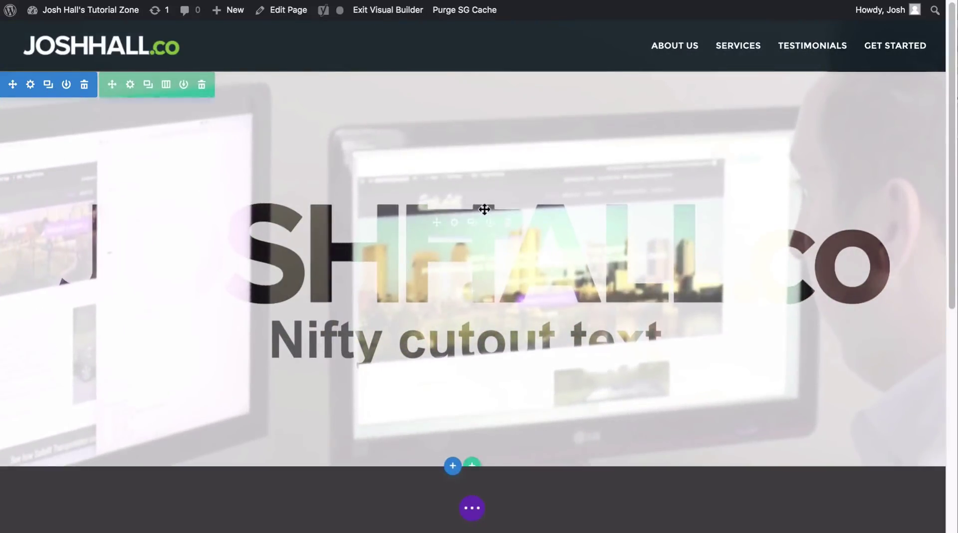
scroll(484, 210, down, 5)
scroll(469, 349, up, 5)
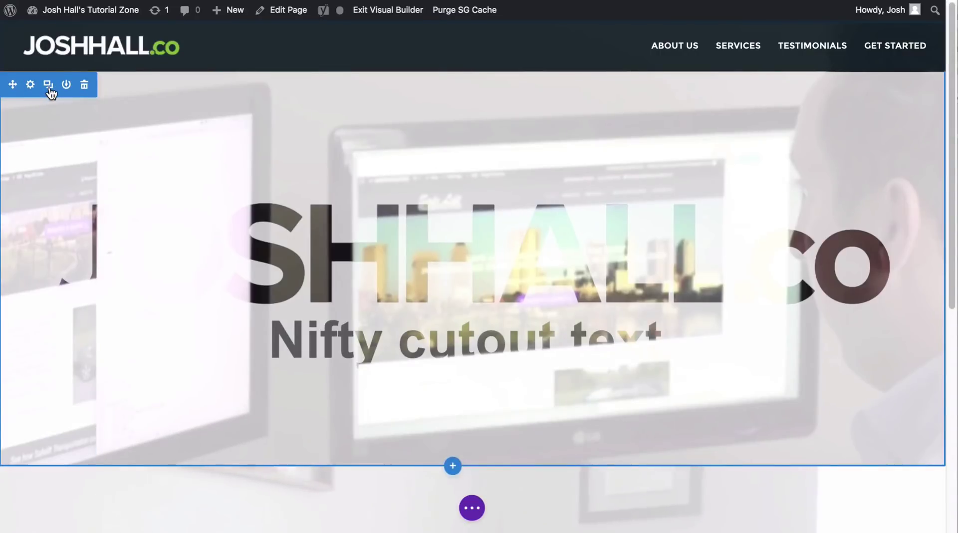
Step: Remove the MP4 background video from the duplicated section
scroll(437, 167, down, 7)
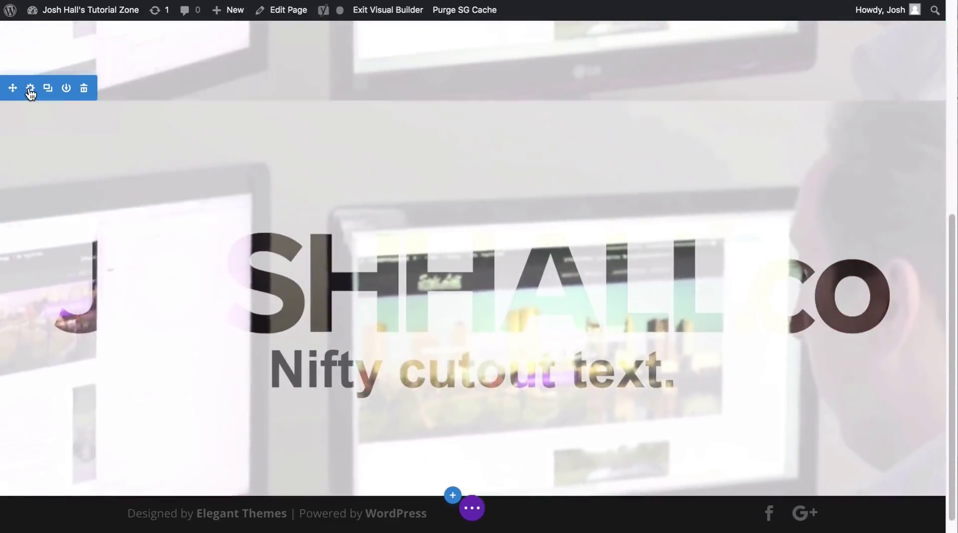
click(30, 88)
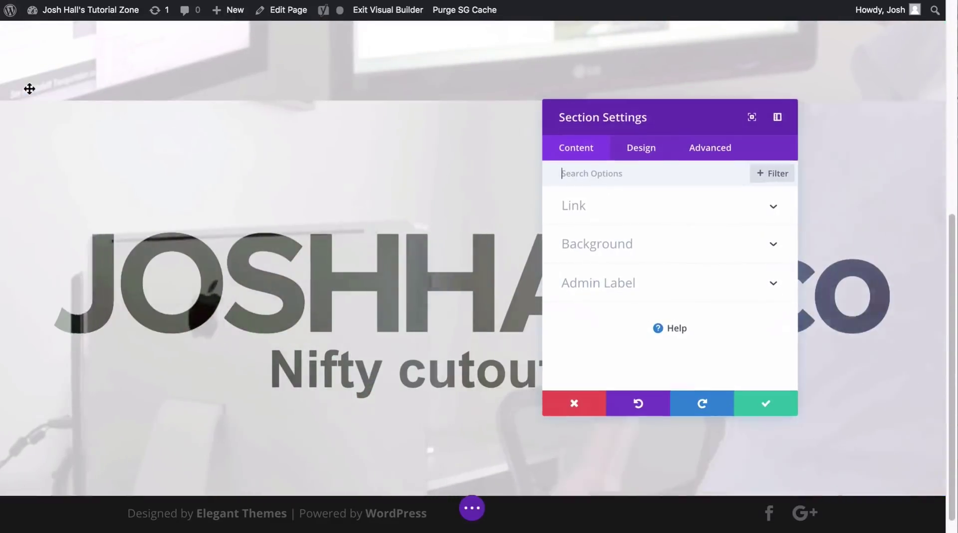
click(697, 244)
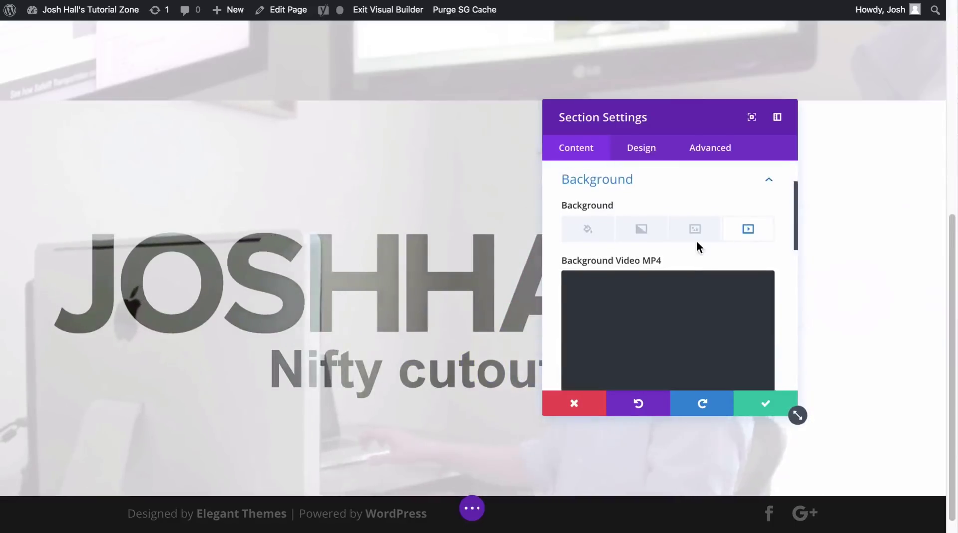
click(754, 287)
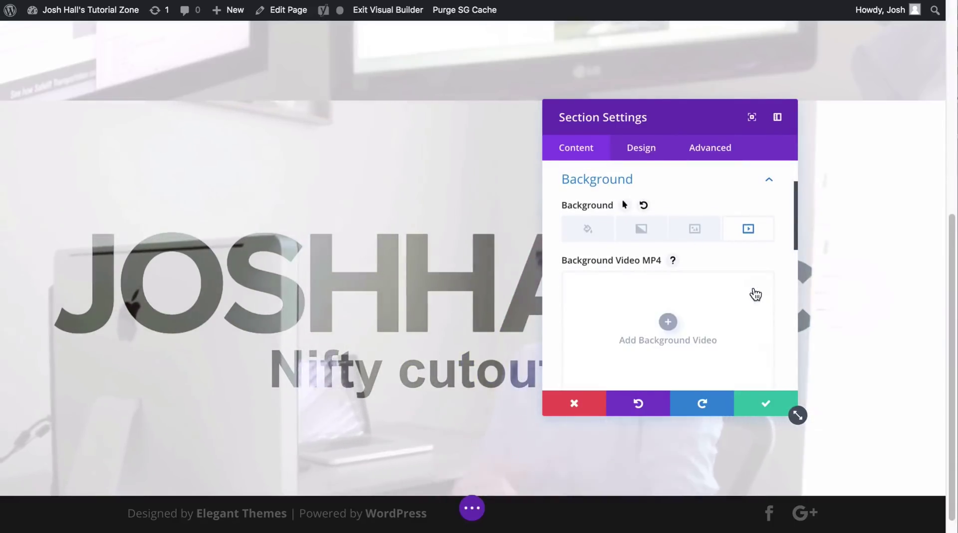
Step: Set the media library image web-backlit-curve-dark-724712.jpg as the duplicated section's background and save the section settings
click(695, 230)
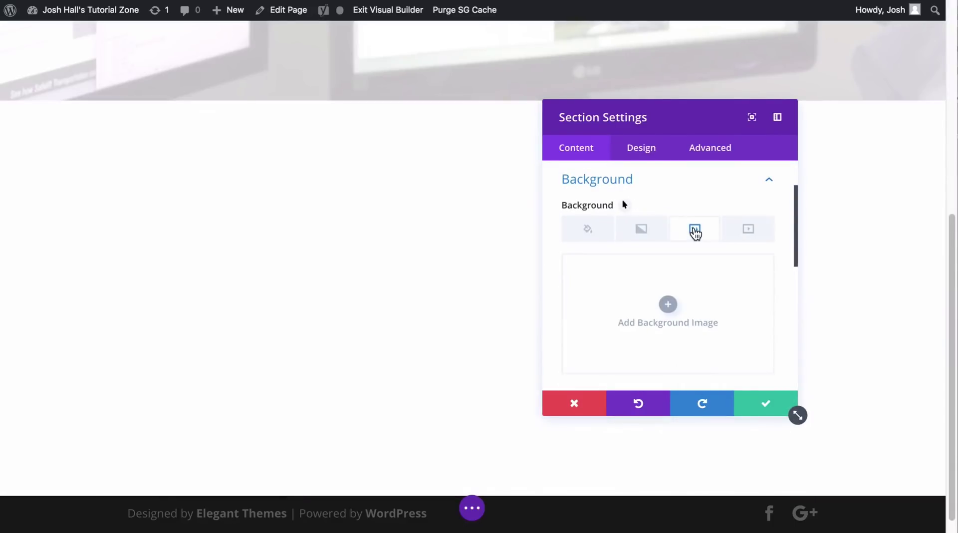
click(668, 305)
scroll(418, 198, down, 2)
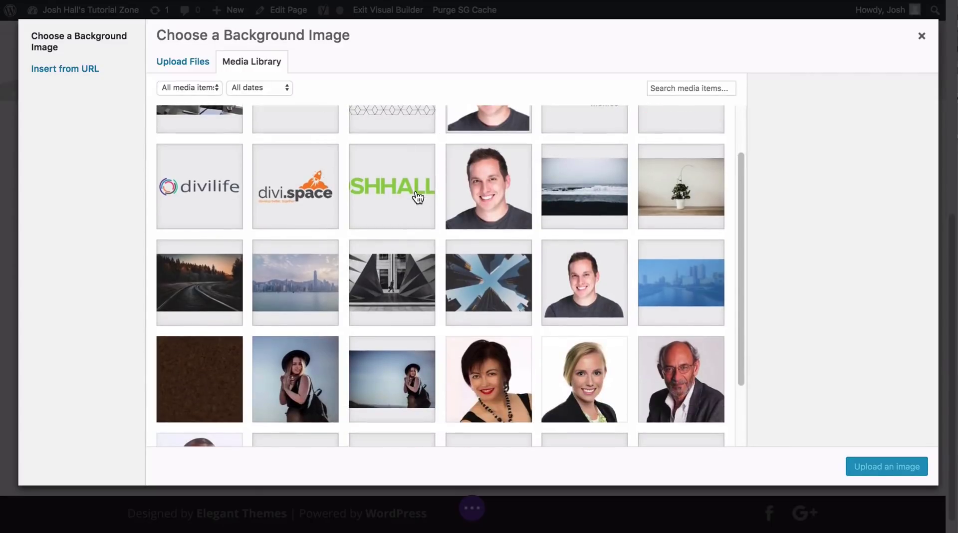
click(220, 292)
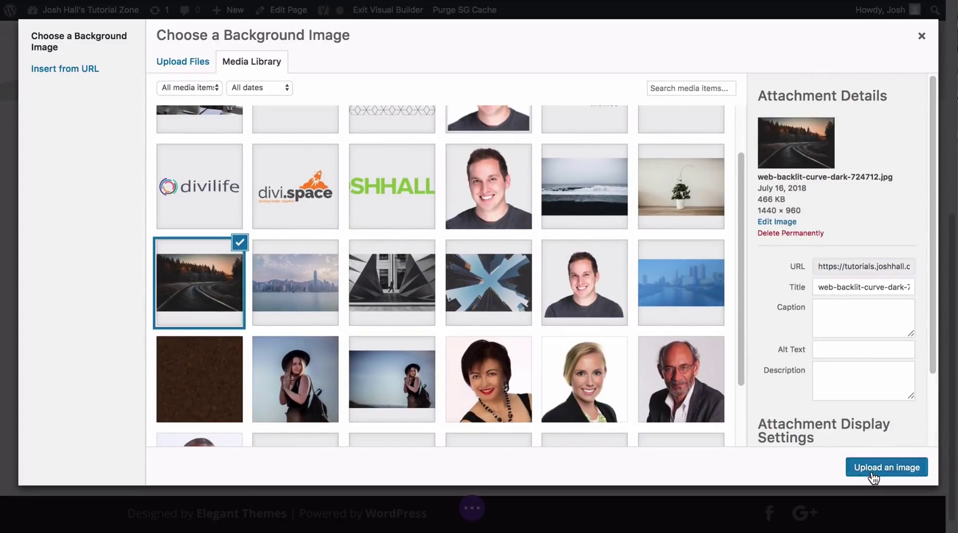
click(887, 467)
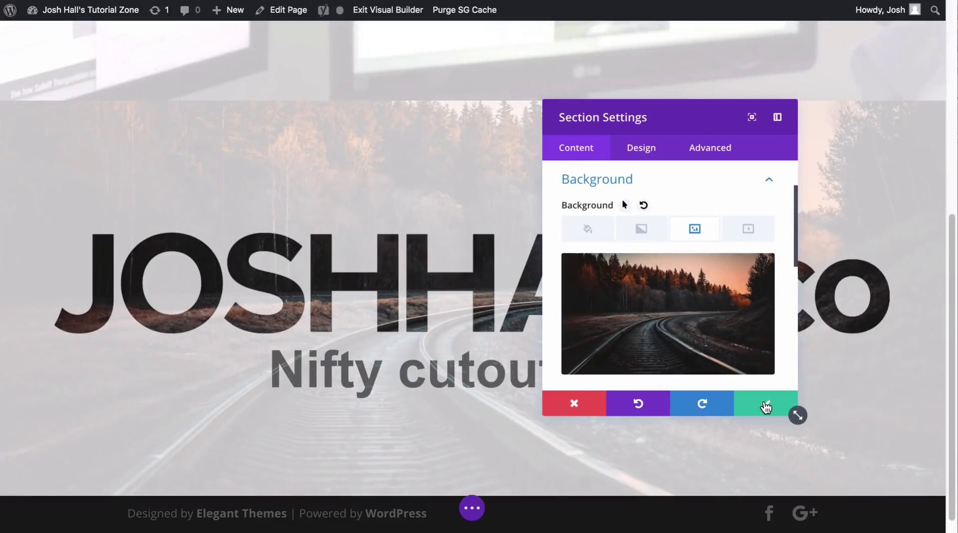
drag(719, 139, 404, 133)
scroll(739, 268, up, 2)
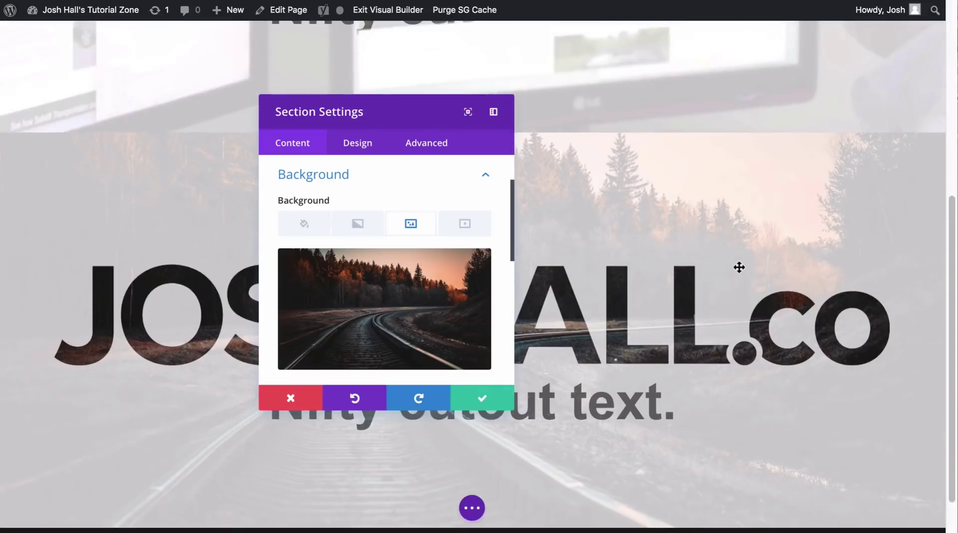
scroll(732, 236, up, 1)
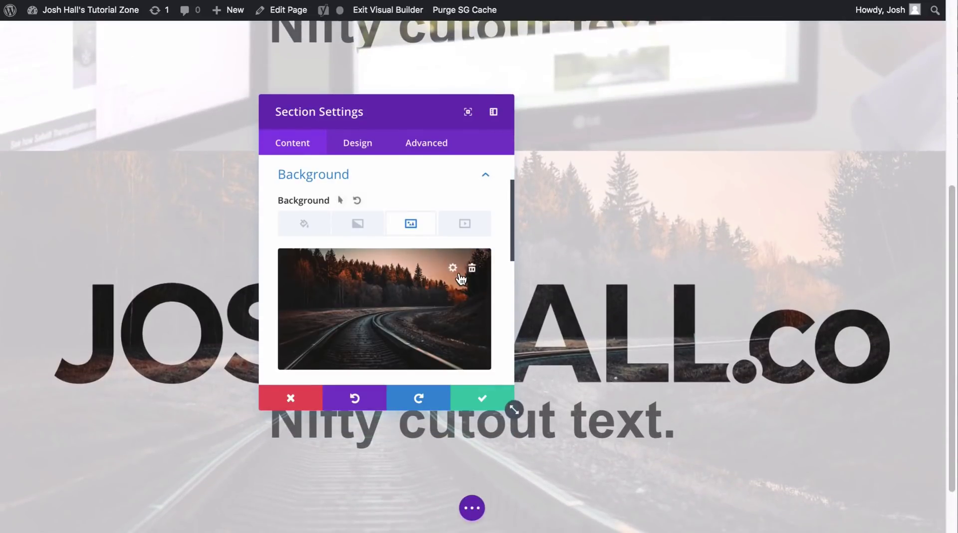
scroll(465, 377, down, 3)
click(470, 394)
Step: Change the duplicated section's row background colour to turquoise rgba(14,224,239,0.85) and save the row settings
scroll(584, 276, down, 2)
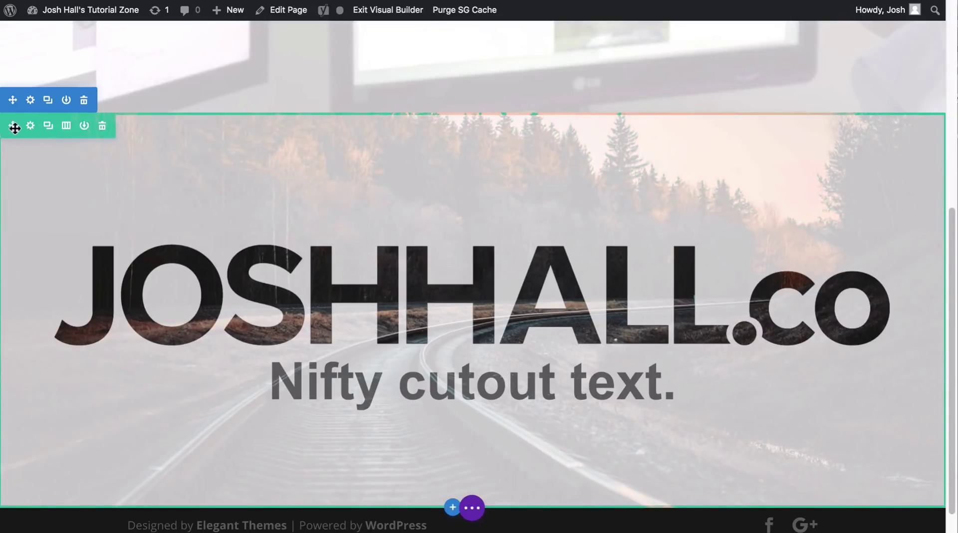
click(30, 126)
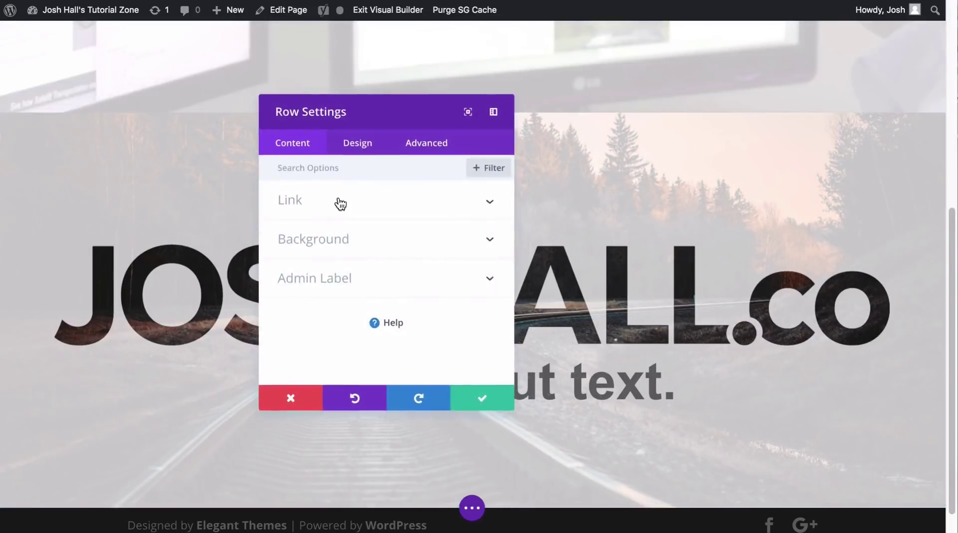
click(406, 256)
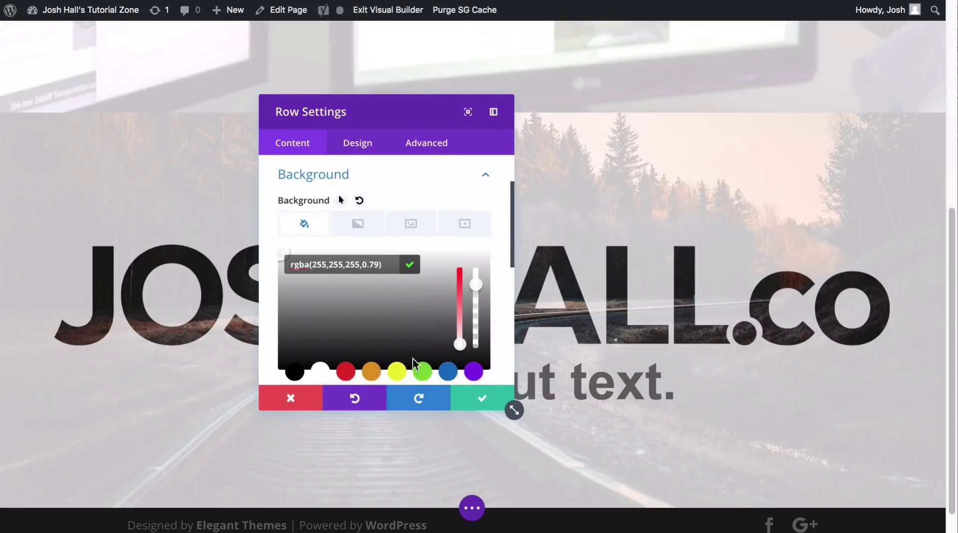
click(446, 372)
mouse_move(399, 277)
mouse_down()
mouse_move(385, 264)
mouse_move(382, 277)
mouse_move(387, 264)
mouse_up()
mouse_move(480, 292)
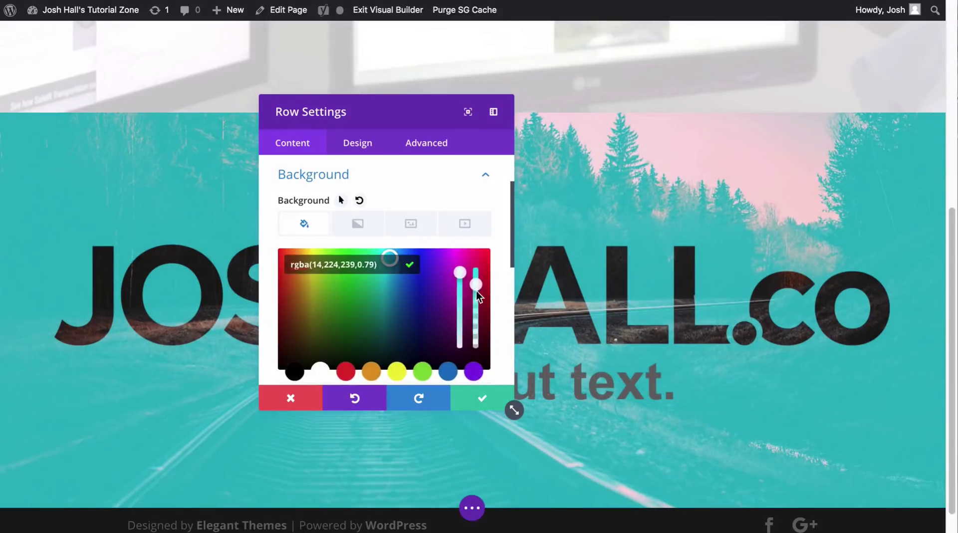
mouse_move(477, 285)
mouse_down()
mouse_move(477, 268)
mouse_move(472, 288)
mouse_up()
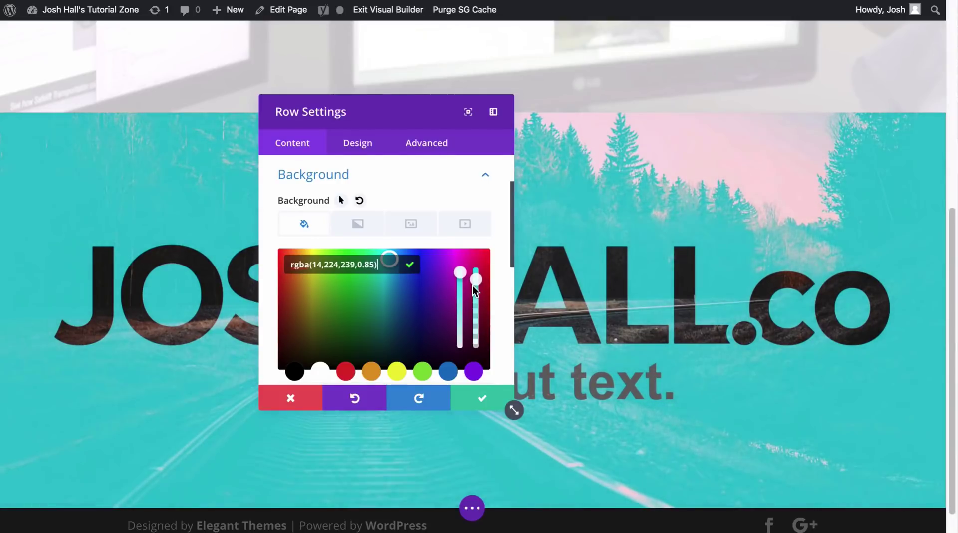
click(481, 400)
Step: Set the duplicated section's "Nifty cutout text." colour to black #000000 and save the text settings
scroll(733, 213, down, 2)
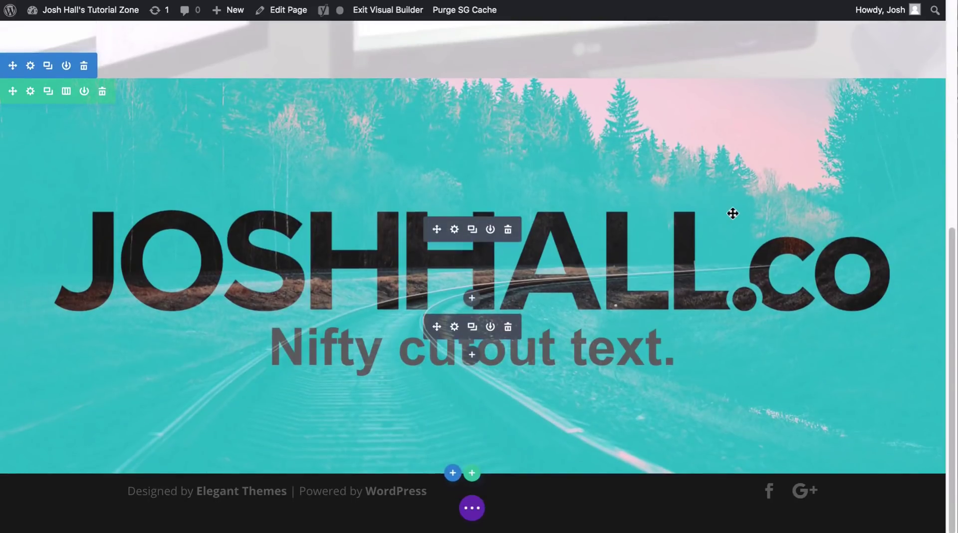
scroll(733, 214, up, 5)
scroll(732, 213, down, 5)
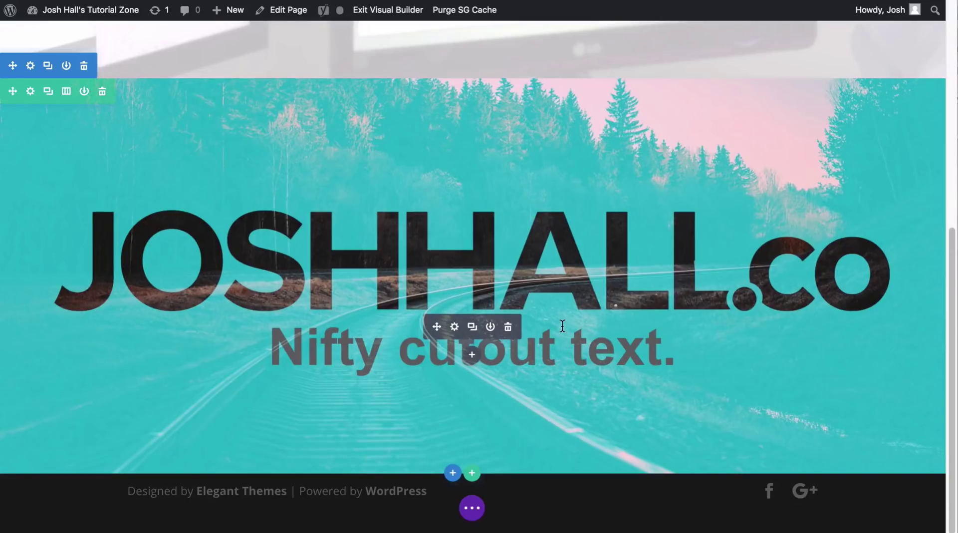
scroll(563, 326, up, 2)
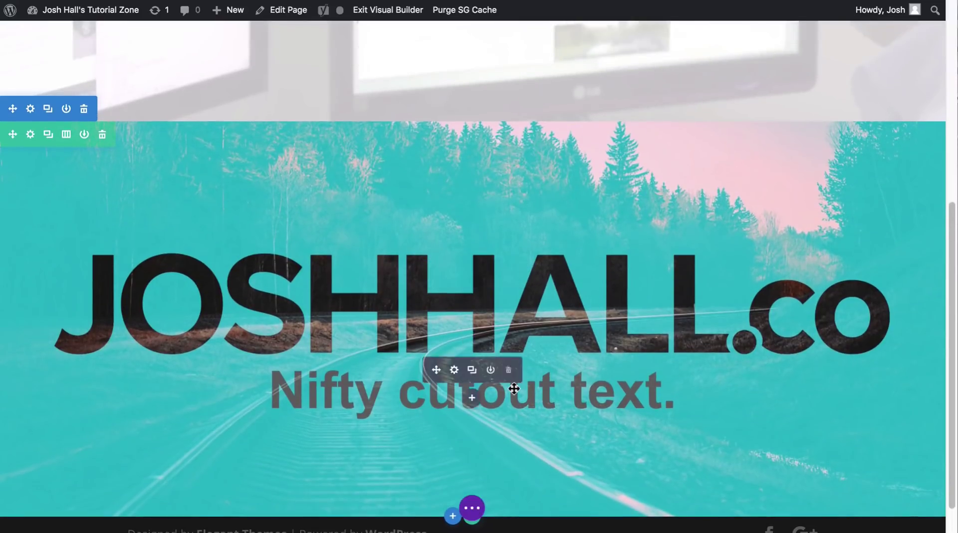
scroll(514, 389, down, 1)
click(452, 339)
click(359, 144)
click(371, 201)
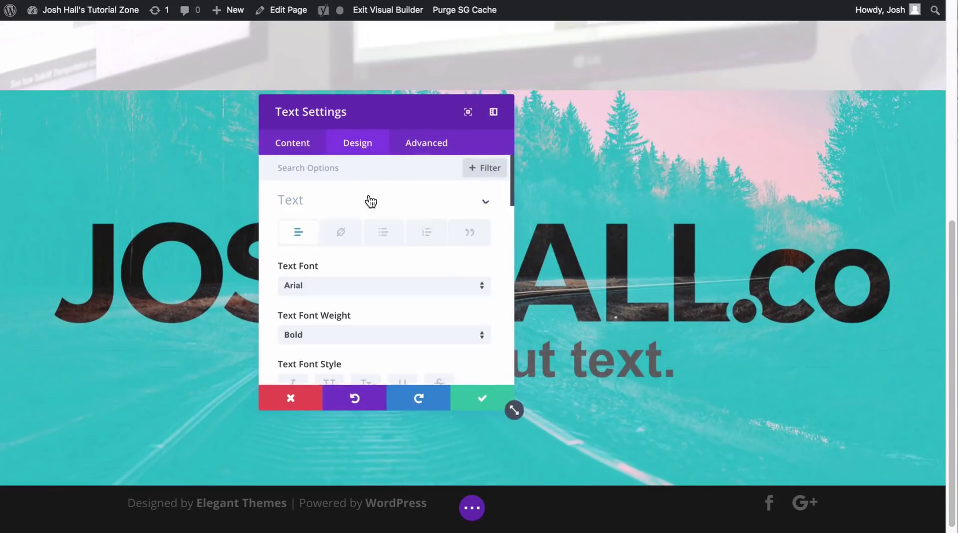
scroll(428, 226, down, 5)
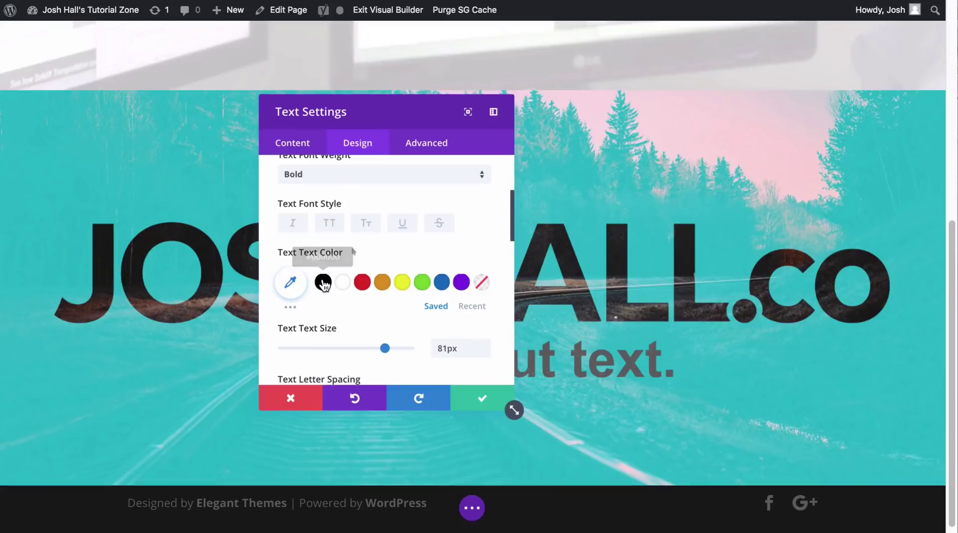
click(323, 283)
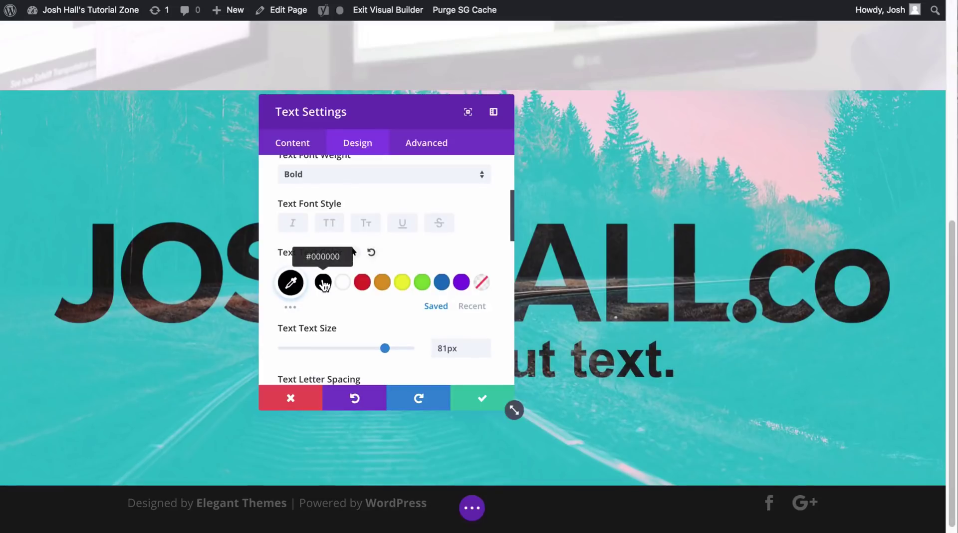
click(468, 398)
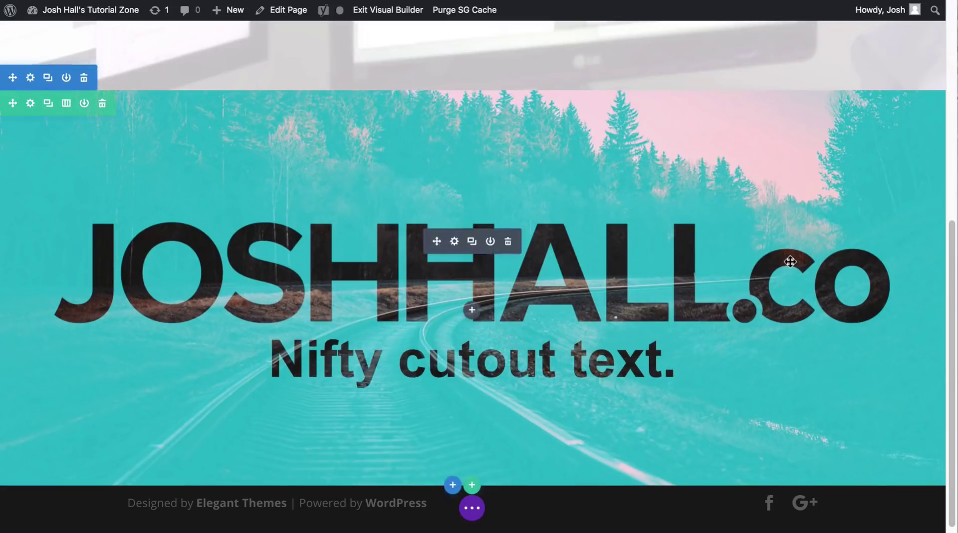
scroll(789, 261, up, 3)
scroll(758, 207, down, 2)
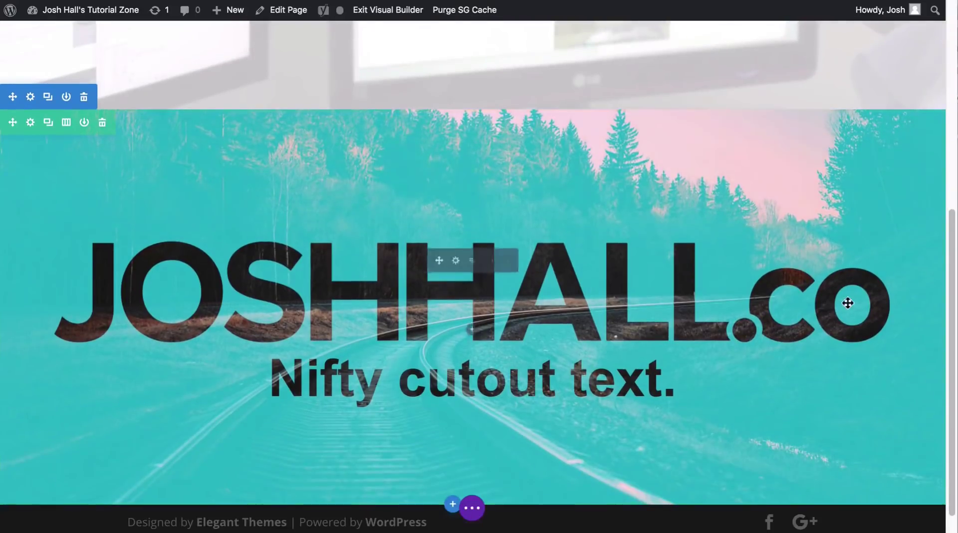
Step: Try the Screen blend mode in the filter settings of the duplicated section's turquoise row
scroll(808, 211, up, 2)
scroll(808, 211, down, 3)
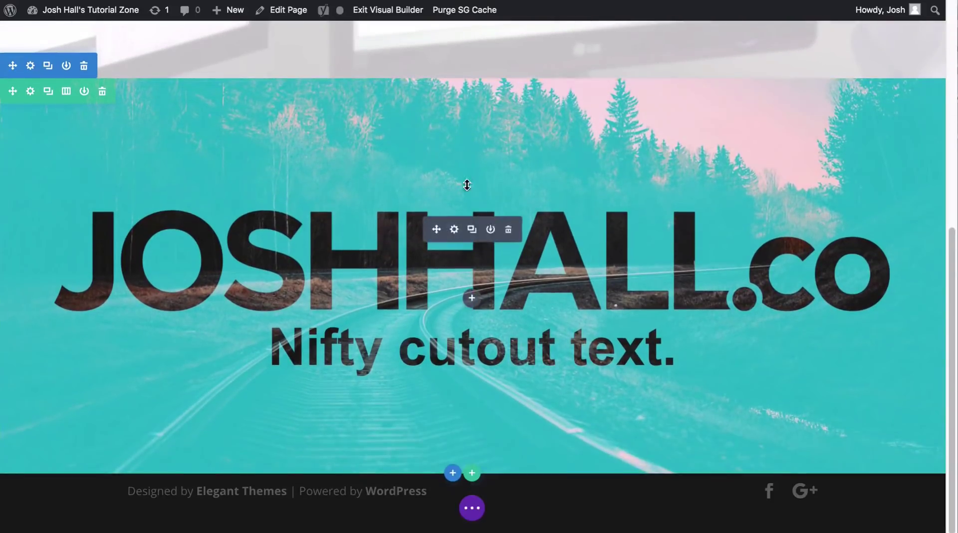
click(31, 92)
click(359, 144)
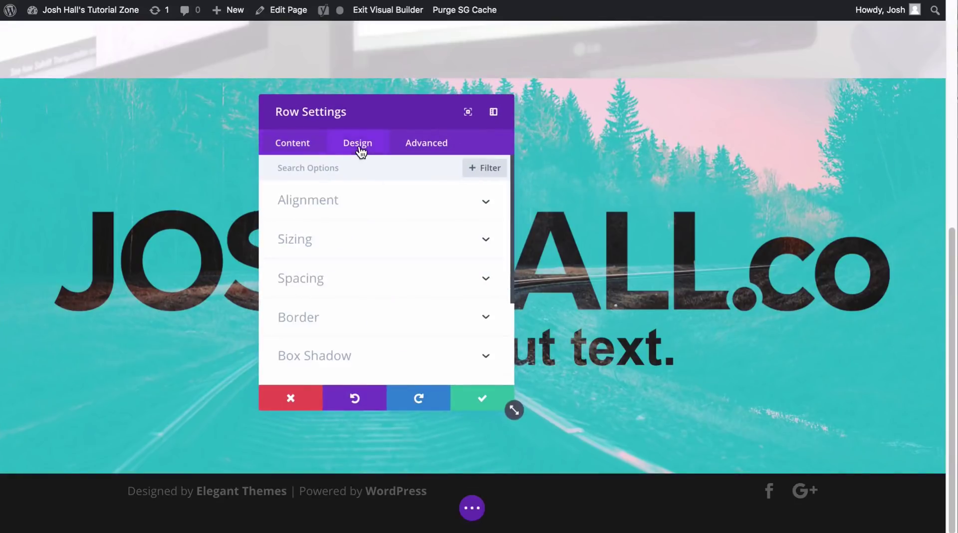
scroll(374, 261, down, 5)
click(374, 265)
scroll(372, 292, down, 10)
scroll(369, 285, down, 2)
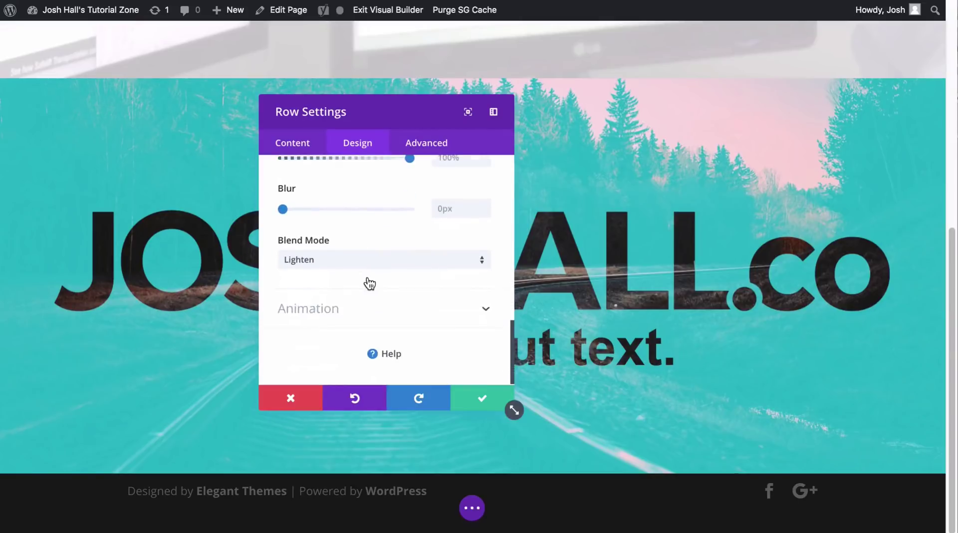
click(360, 261)
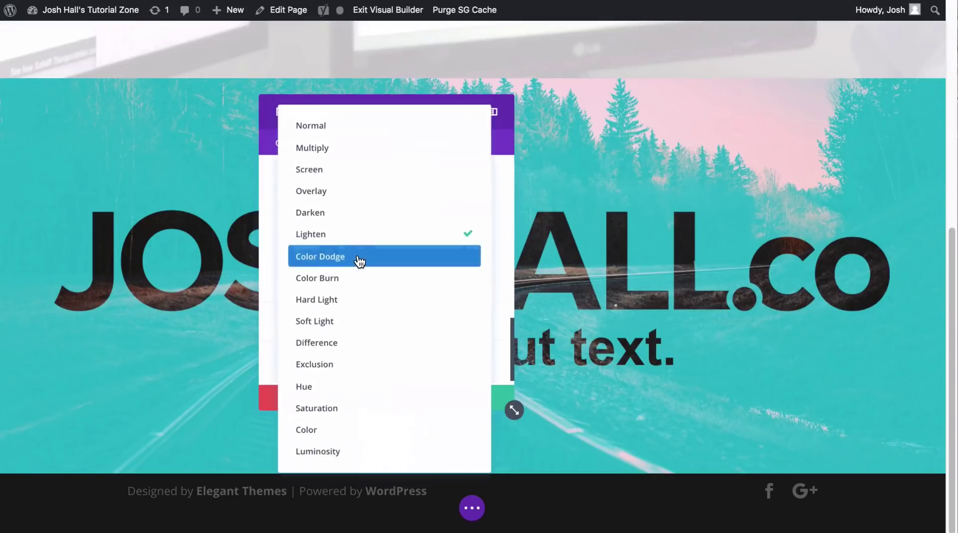
click(349, 175)
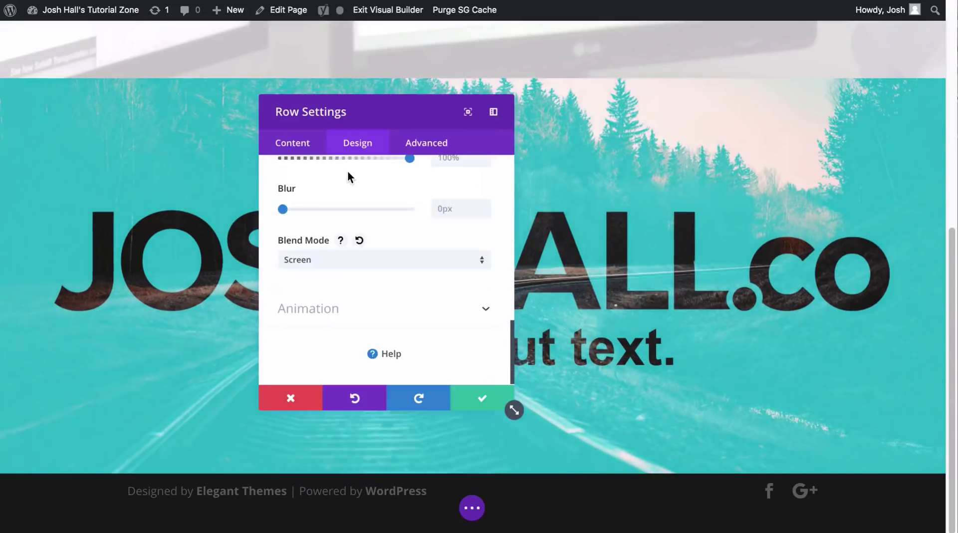
Step: Set the turquoise row's blend mode to Exclusion and save the row settings
click(374, 266)
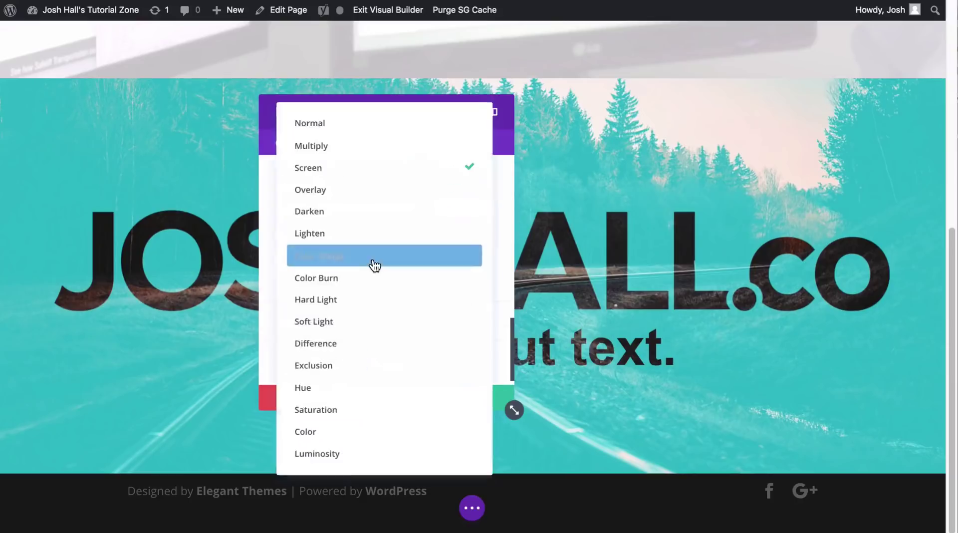
click(366, 367)
scroll(624, 254, up, 4)
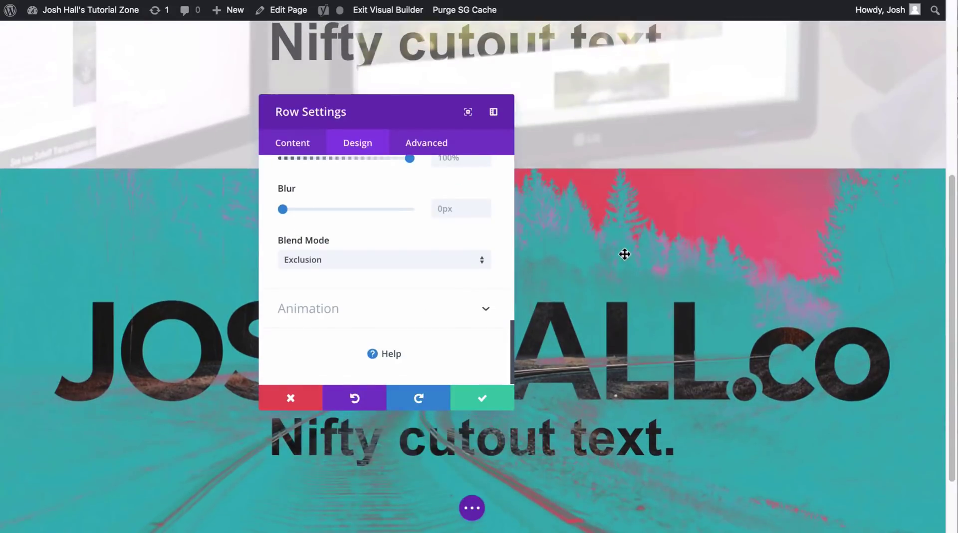
scroll(620, 250, down, 3)
click(480, 409)
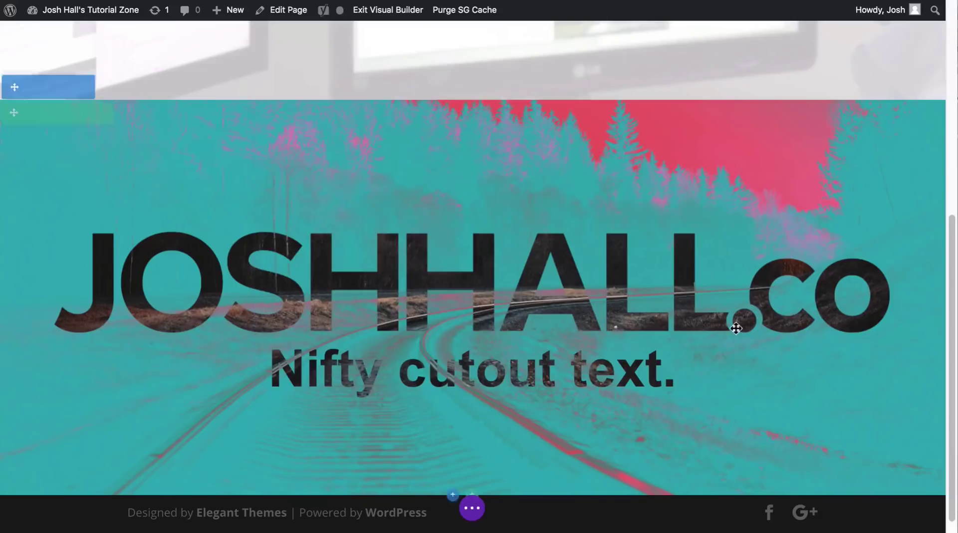
Step: Review the cutout logo and text in both the image-background section and the video-background section
scroll(530, 193, up, 3)
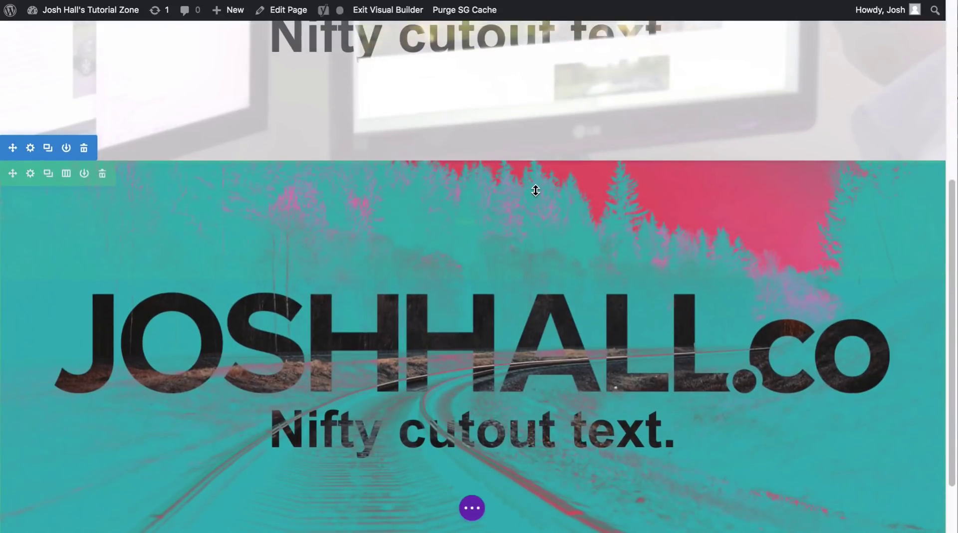
scroll(535, 191, down, 3)
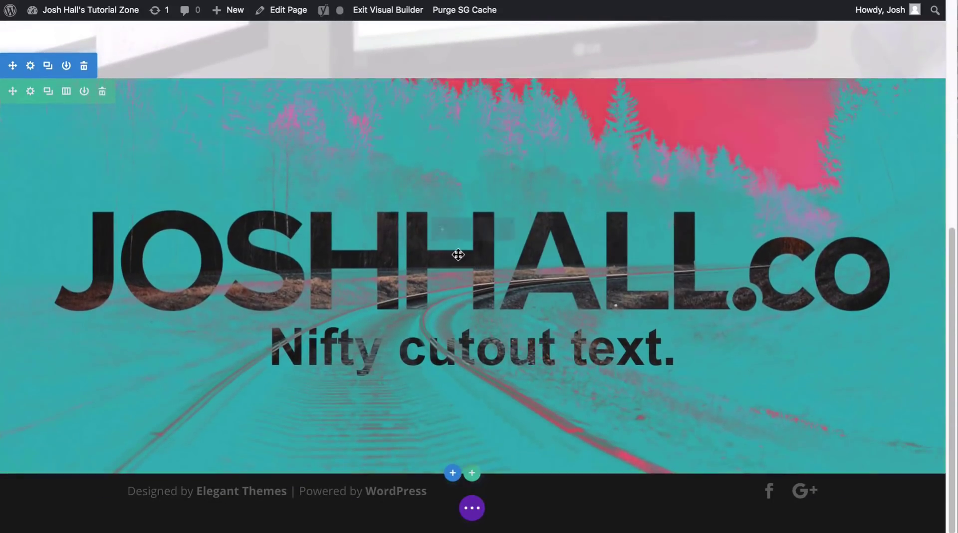
mouse_move(458, 255)
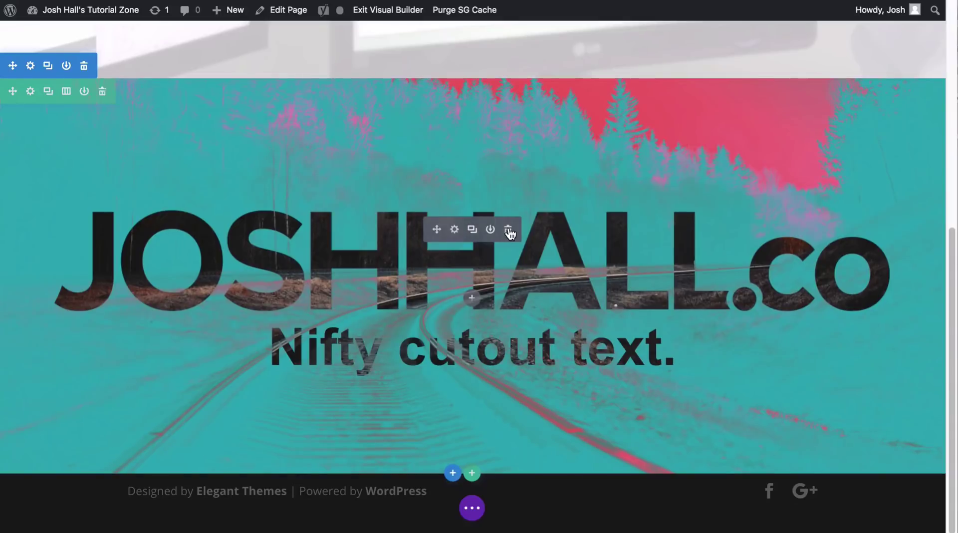
scroll(510, 233, up, 10)
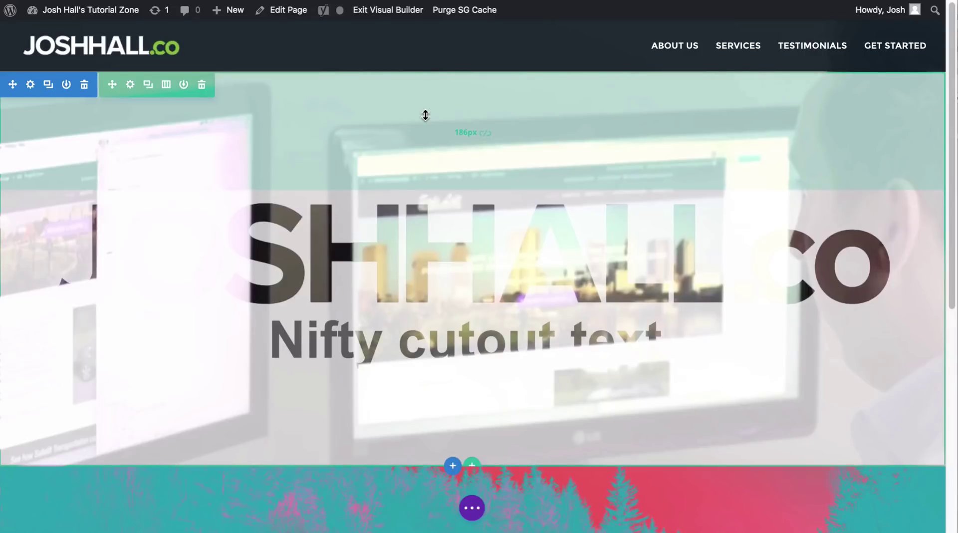
scroll(521, 234, down, 5)
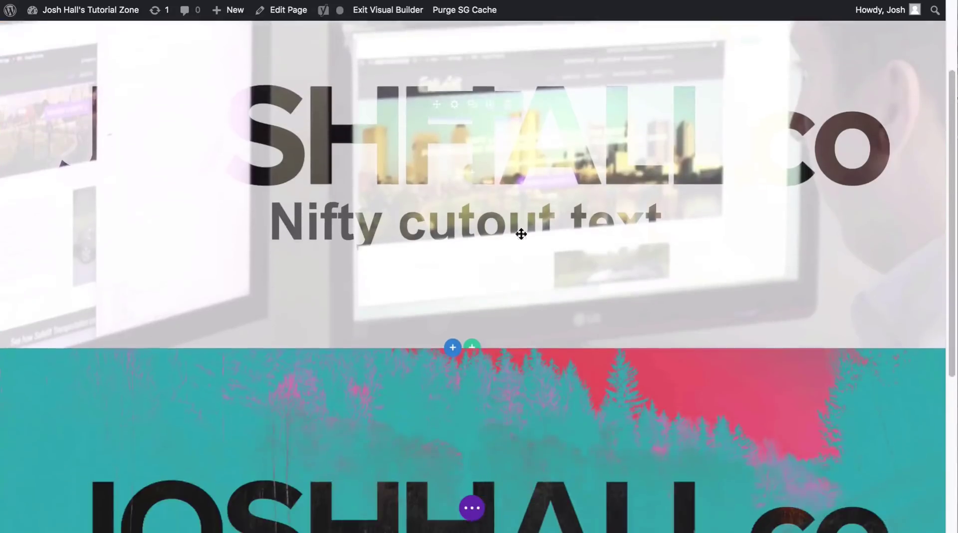
scroll(521, 234, up, 5)
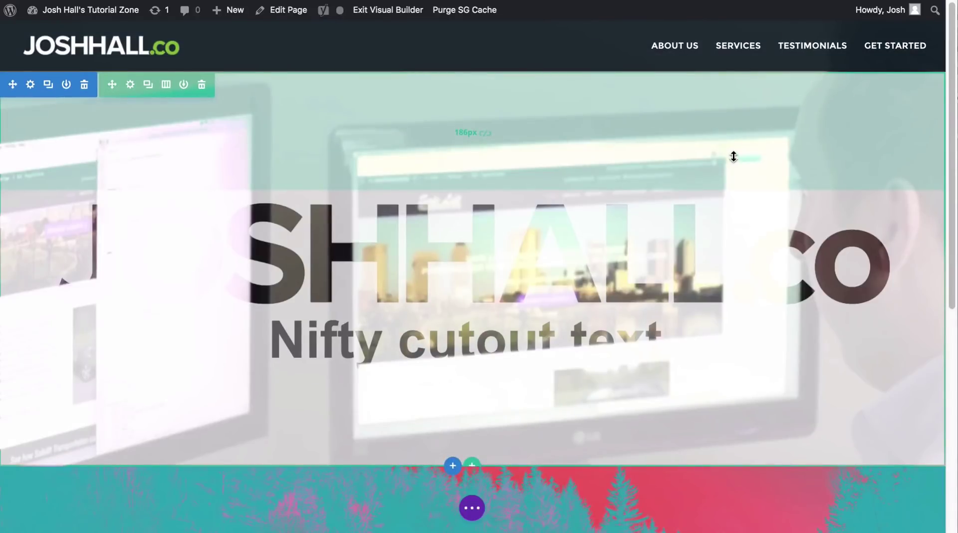
scroll(734, 157, down, 1)
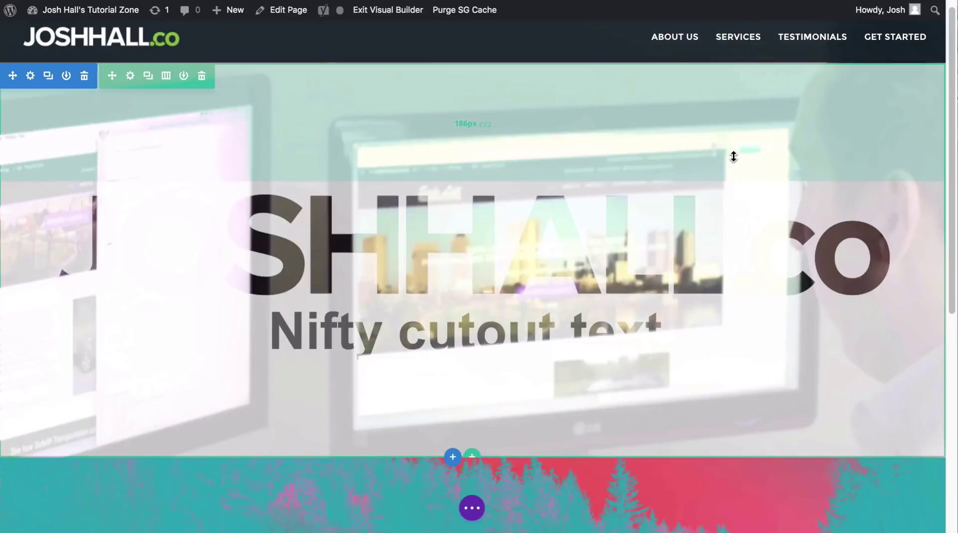